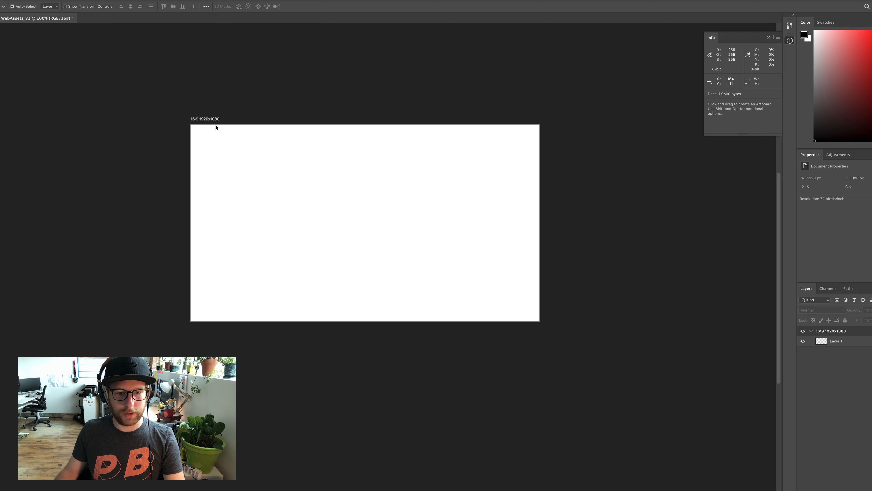
Add a new artboard directly below the 16:9 1920x1080 artboard
left_click(213, 119)
left_click(365, 338)
scroll(405, 271, "down", 5)
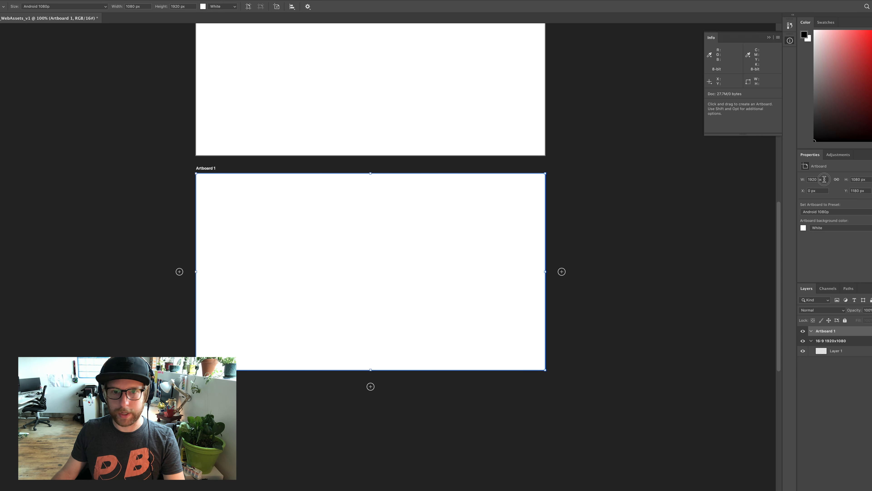
Check the size list in the notes and set the new artboard to 1024 px wide by 768 px high
key("super+Tab")
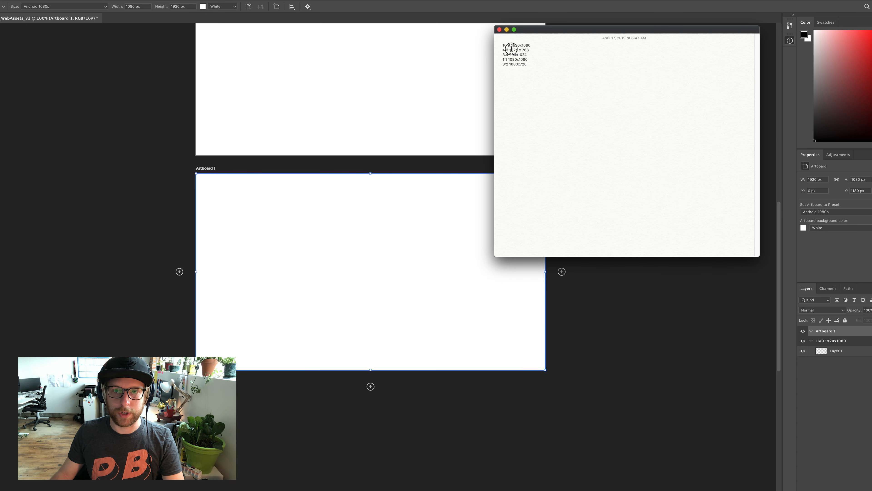
key("super+Tab")
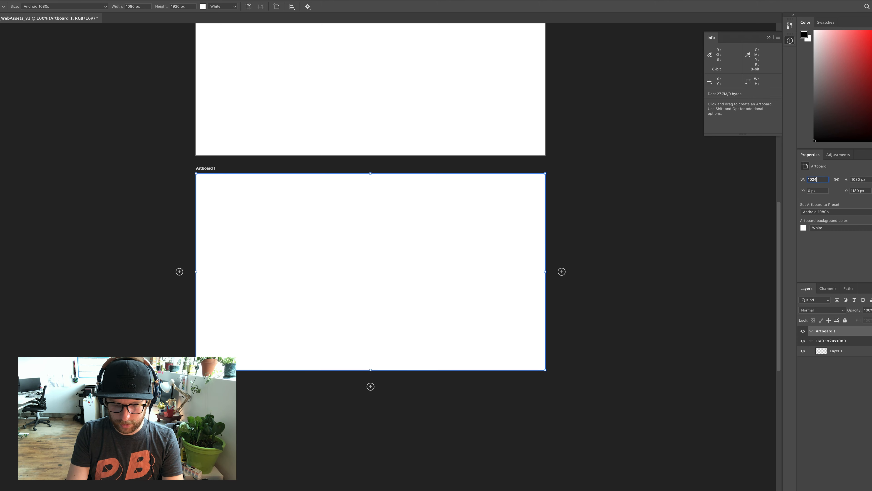
key("Tab")
type("7")
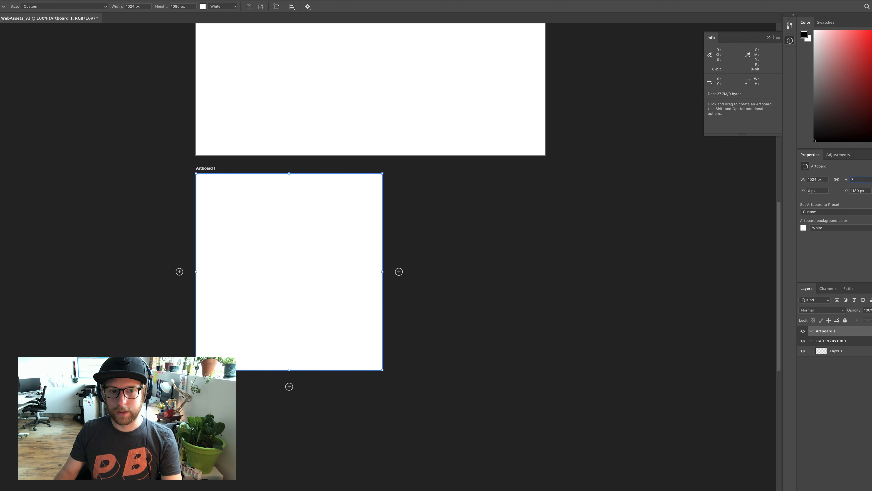
type("68")
key("Tab")
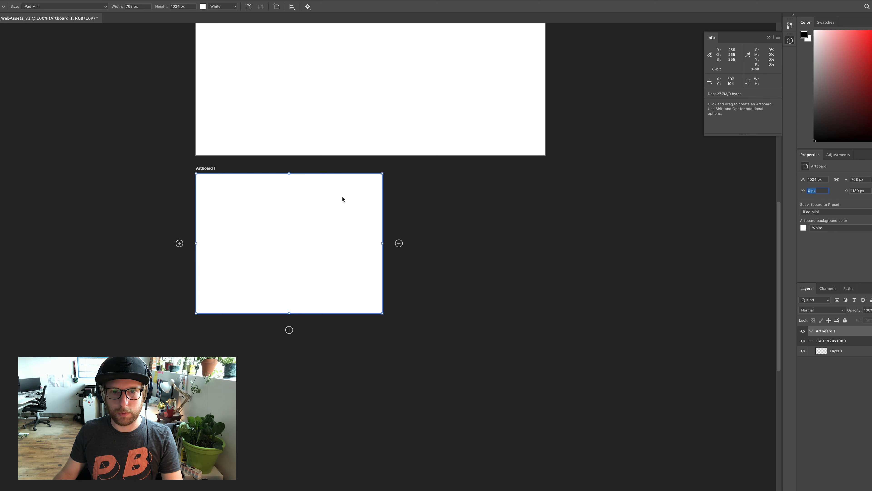
Copy "4:3 1024 x 768" from the notes and rename the new artboard with it
key("super+Tab")
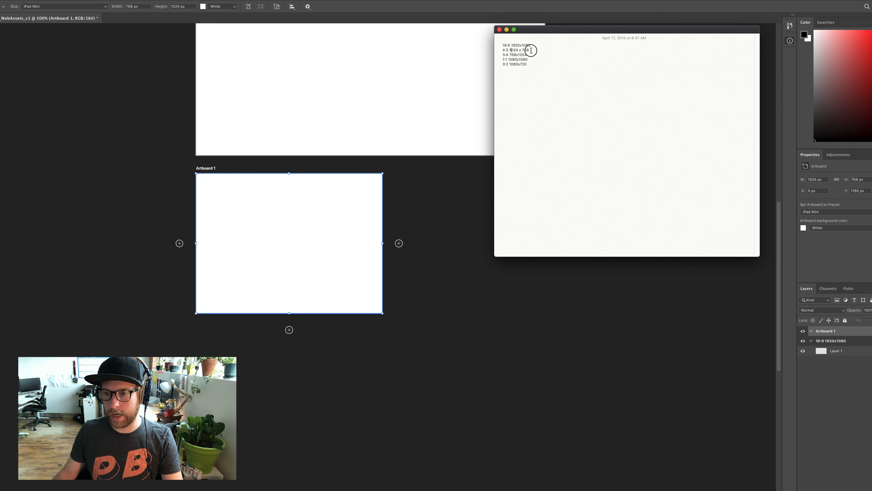
left_click(864, 394)
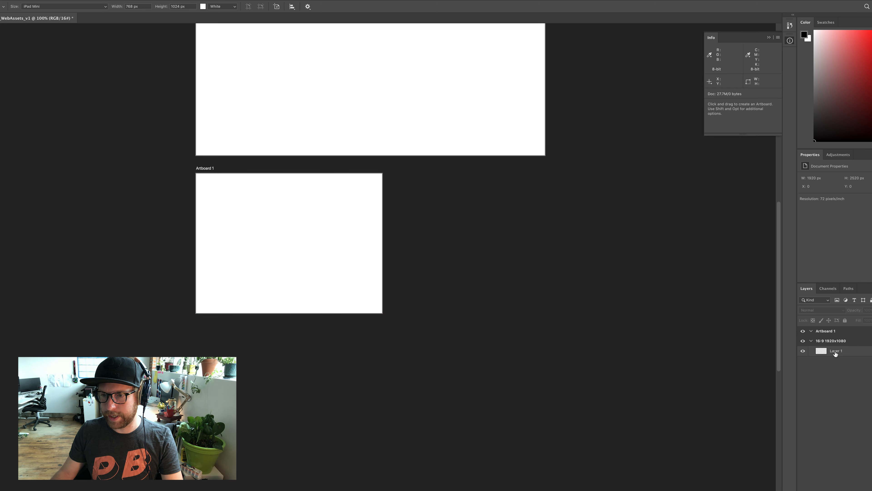
double_click(831, 331)
key("Return")
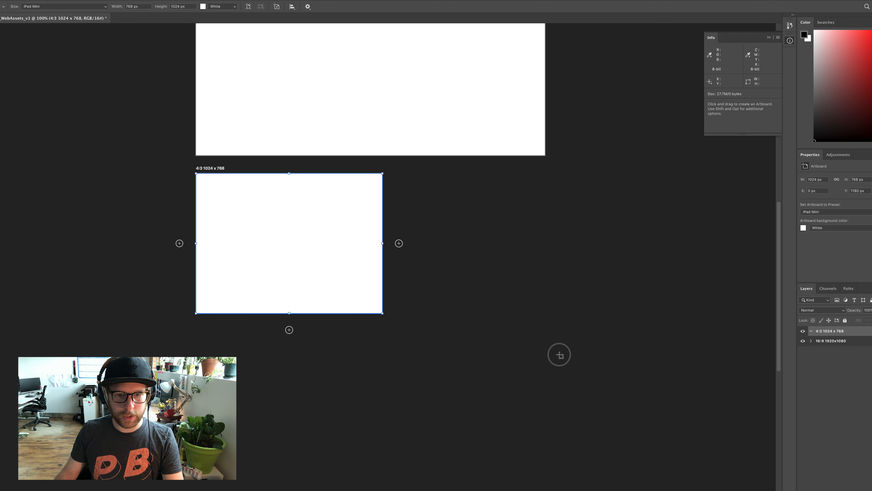
Add another artboard to the right of the 4:3 1024 x 768 artboard
key("v")
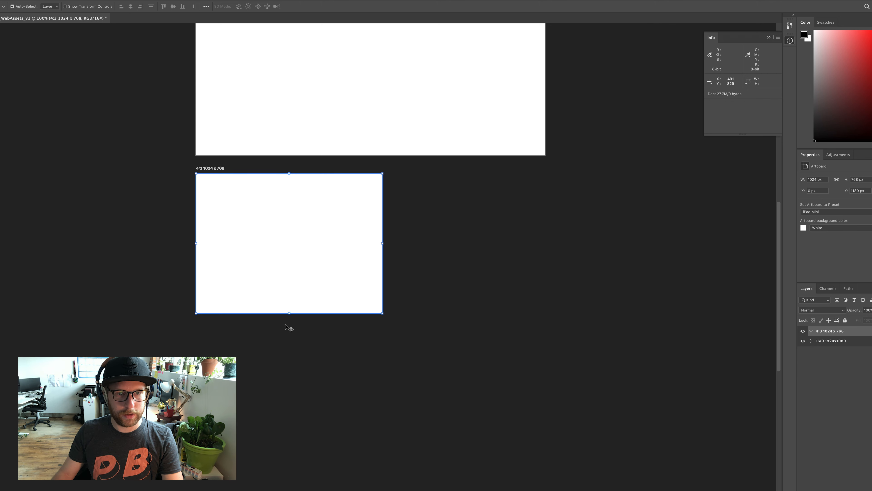
key("shift+v")
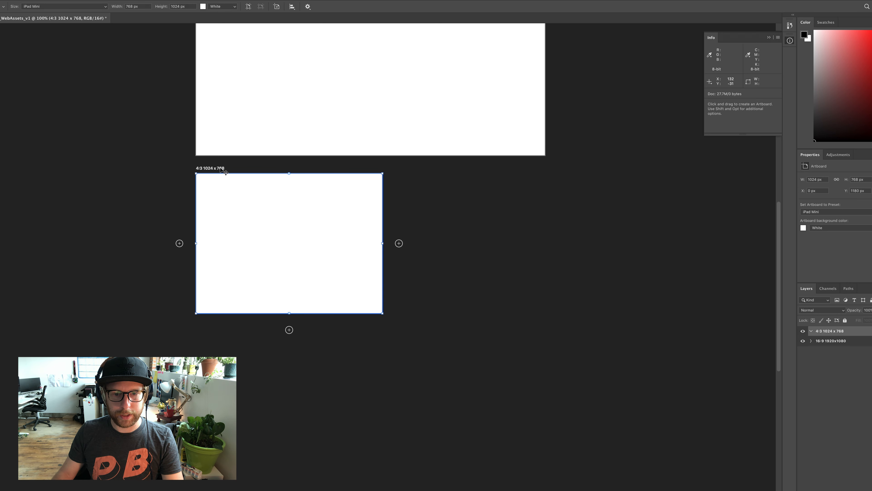
left_click(400, 243)
Copy "3:4 768x1024" from the notes and rename the newest artboard with it
key("super+Tab")
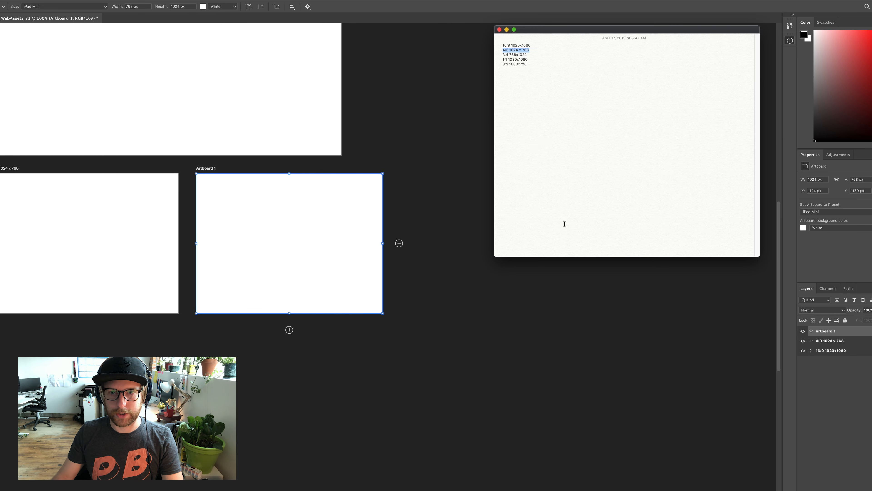
left_click_drag(531, 55, 486, 54)
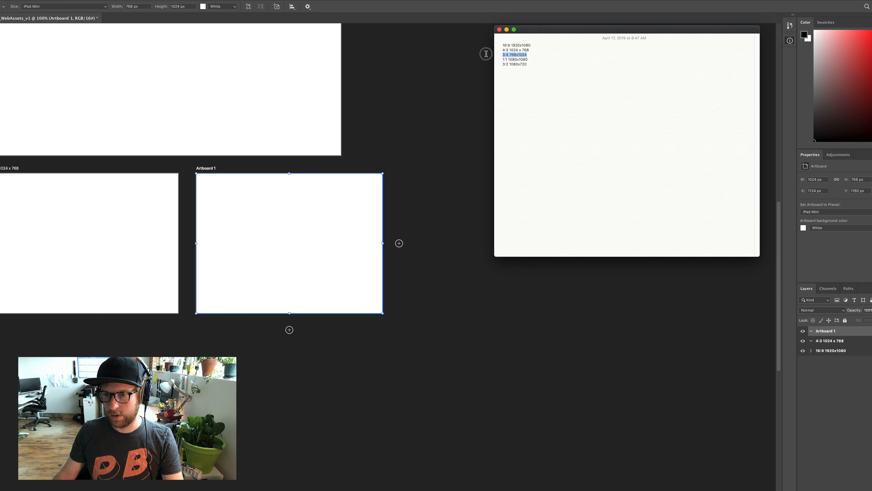
key("super+Tab")
double_click(825, 331)
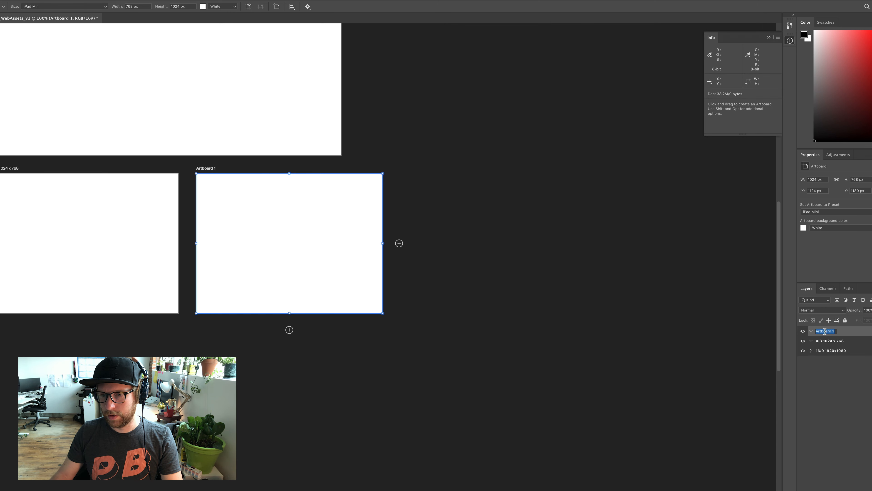
left_click(835, 366)
Set the 3:4 artboard's width to 768 px and height to 1024 px, and deselect it
left_click(826, 180)
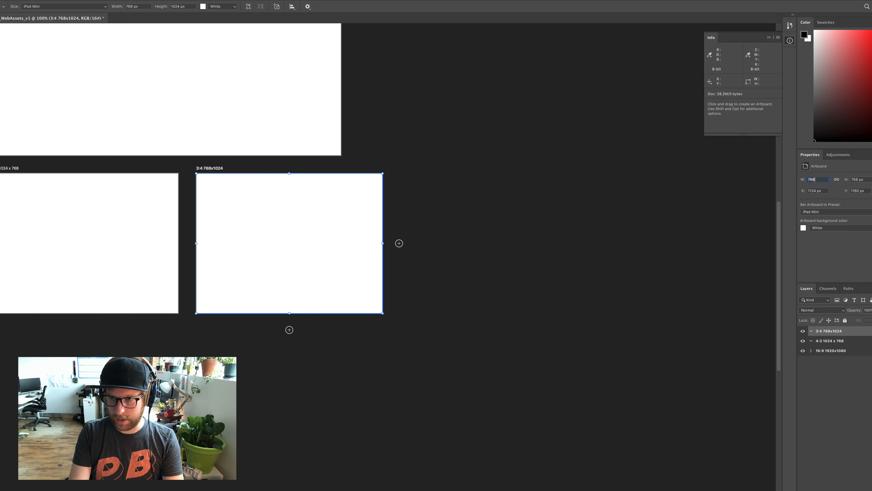
type("768")
key("Tab")
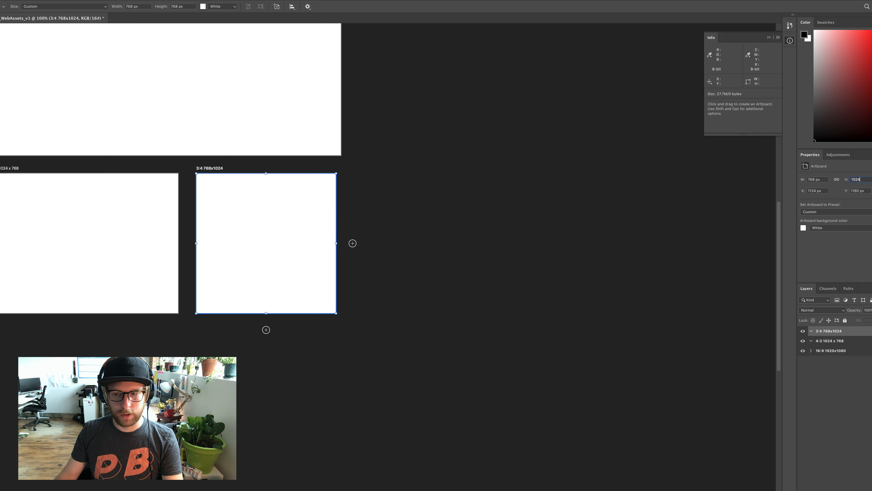
type("1024")
key("Return")
left_click(710, 392)
left_click_drag(237, 182, 381, 168)
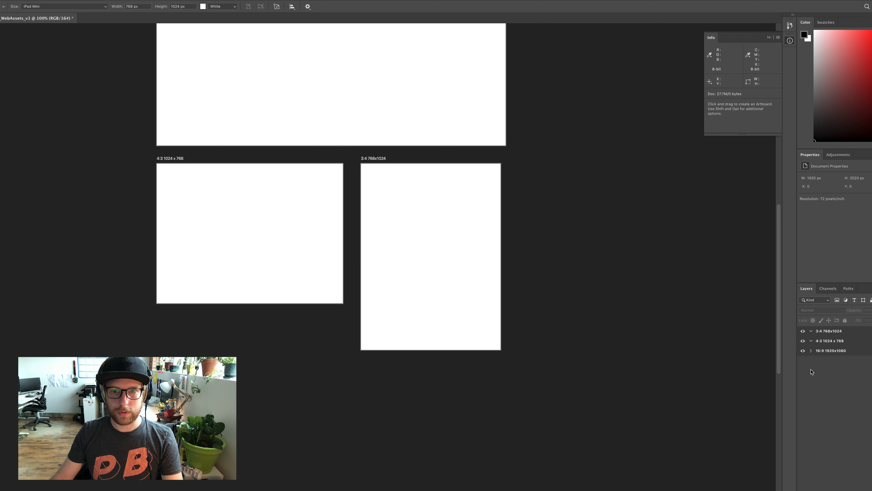
Copy the line "1:1 1080x1080" from the notes and return to the artboard document
key("super+Tab")
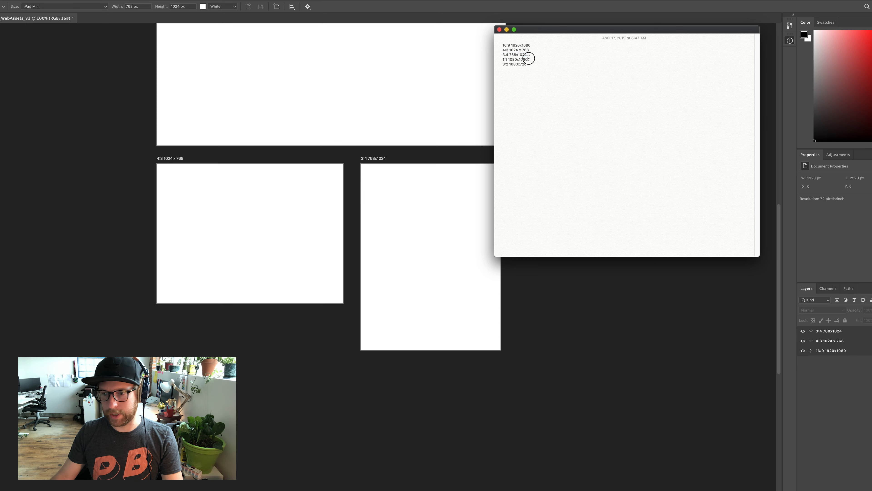
left_click_drag(528, 58, 485, 58)
key("super+c")
key("super+Tab")
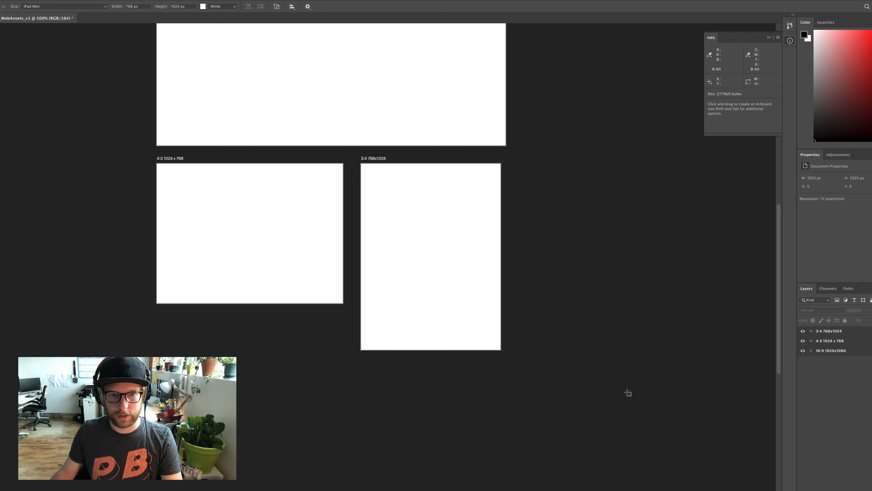
Add a new artboard directly below the 3:4 768x1024 artboard
key("v")
left_click(374, 158)
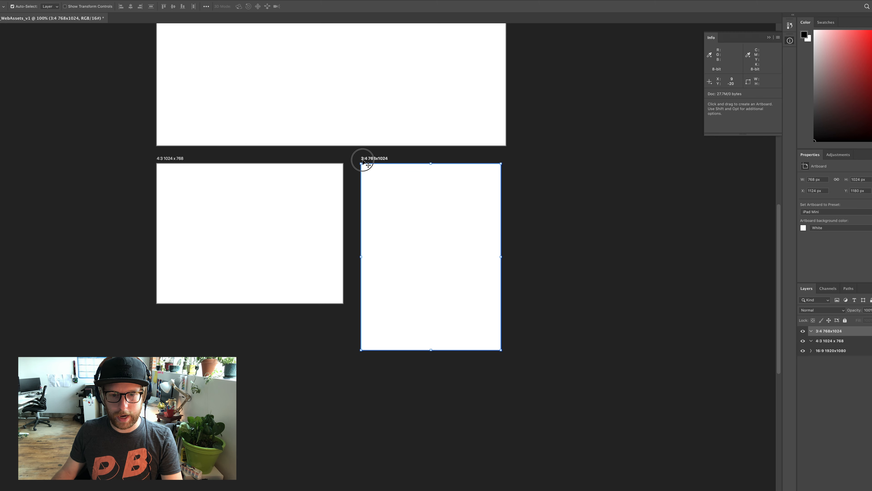
key("shift+v")
left_click(430, 366)
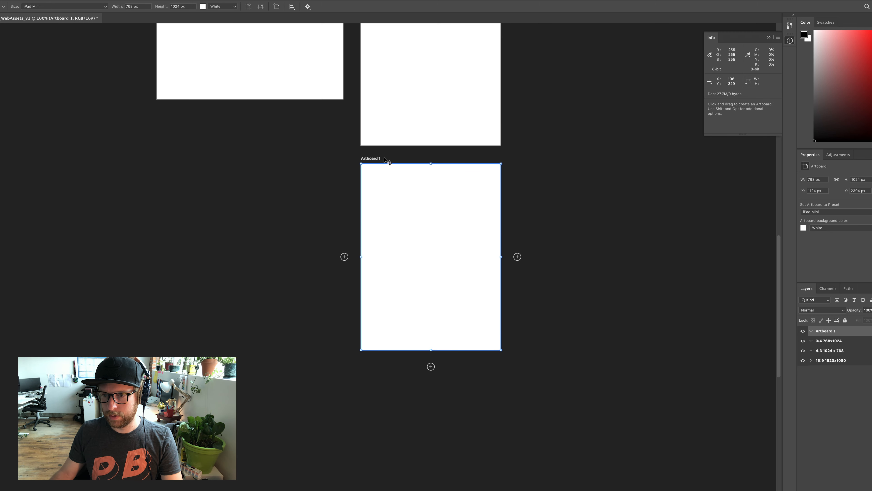
Rename the artboard below the 3:4 one as "1:1 1080x1080" using the copied text
double_click(826, 331)
key("super+v")
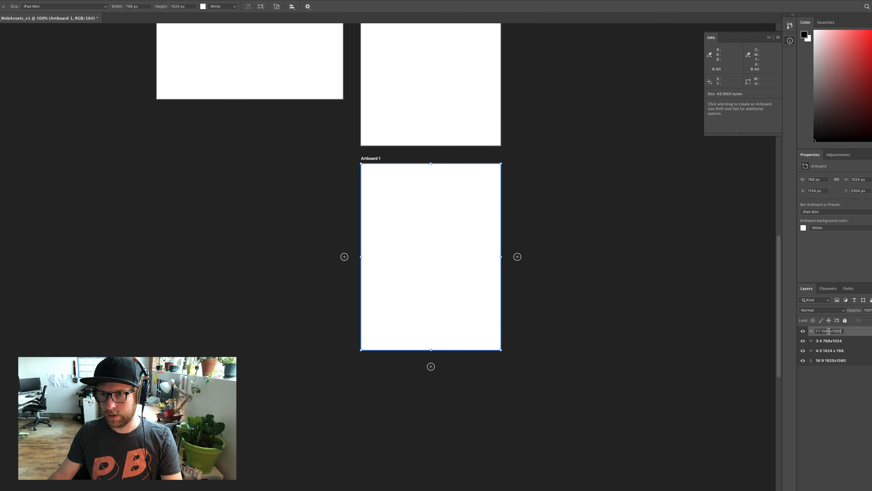
key("Return")
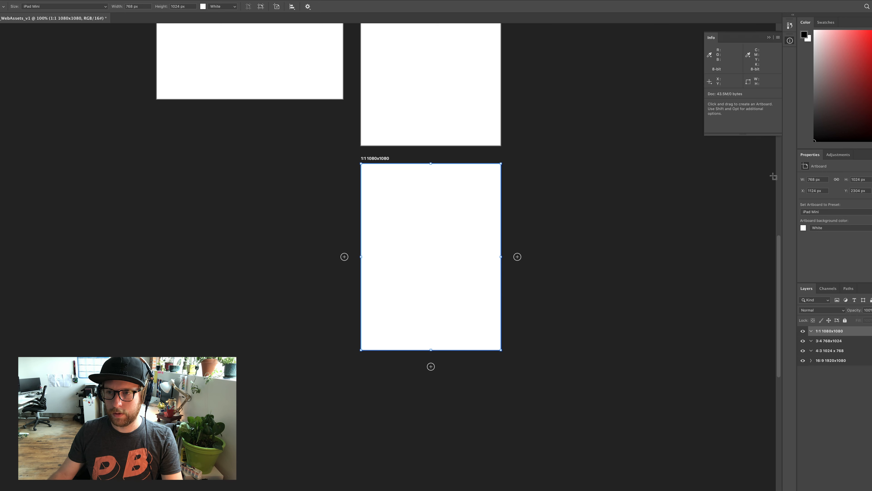
Set the 1:1 artboard's width and height to 1080 px each
double_click(816, 180)
type("1080")
key("Tab")
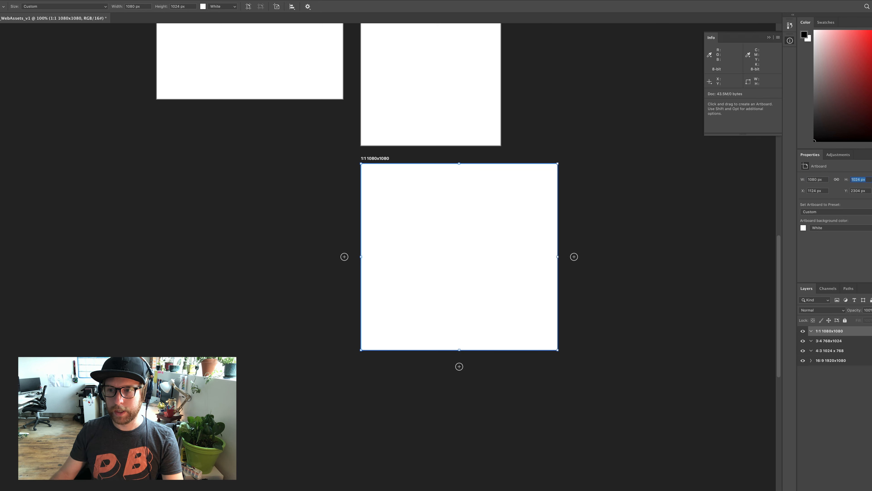
type("1080")
key("Tab")
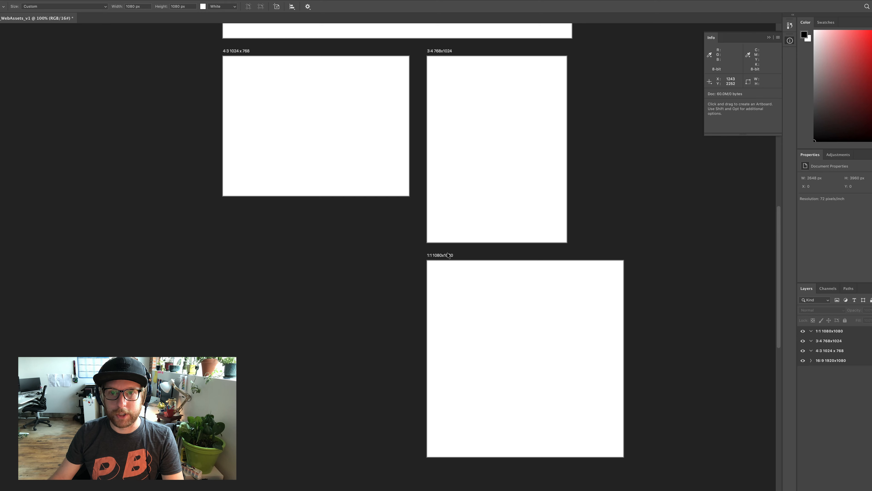
Copy the line "3:2 1080x720" from the notes and return to the artboard document
key("super+Tab")
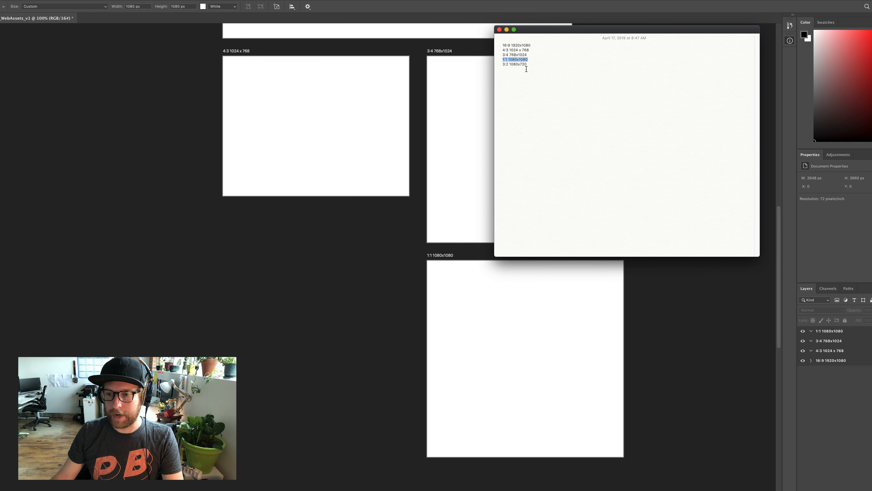
left_click_drag(529, 65, 497, 64)
left_click(845, 433)
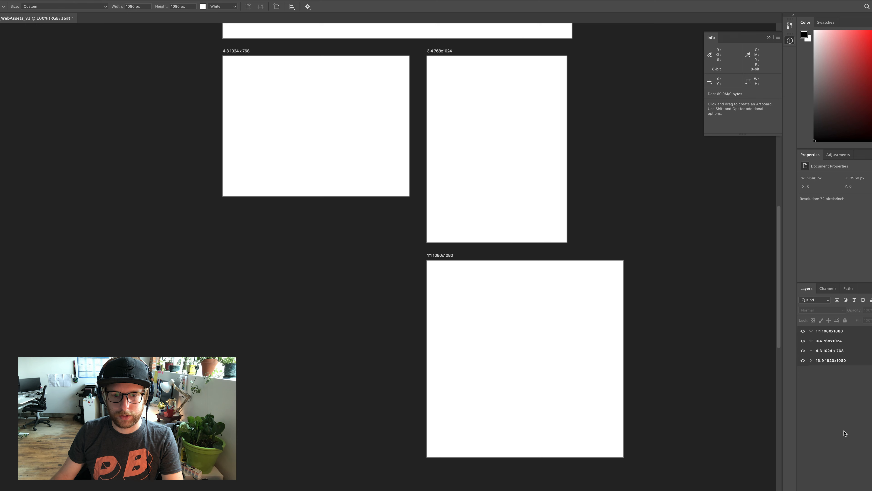
Select the 1:1 1080x1080 artboard and activate the Artboard tool
key("v")
left_click(544, 324)
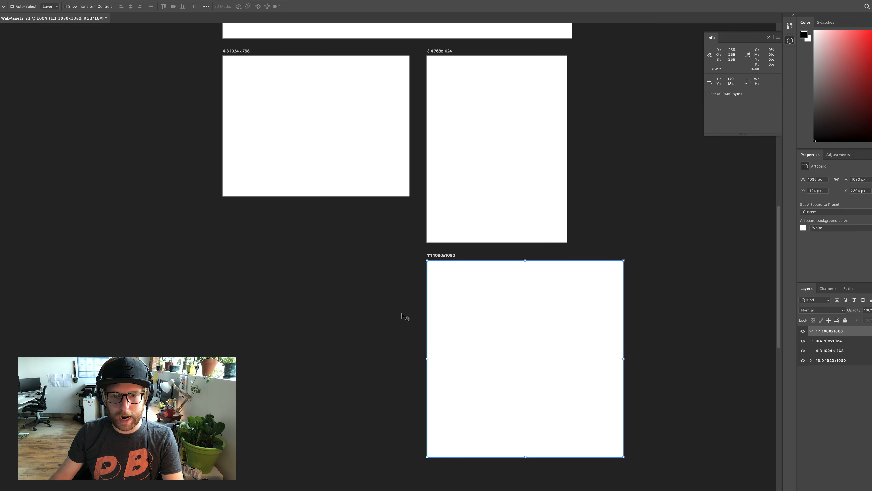
key("shift+v")
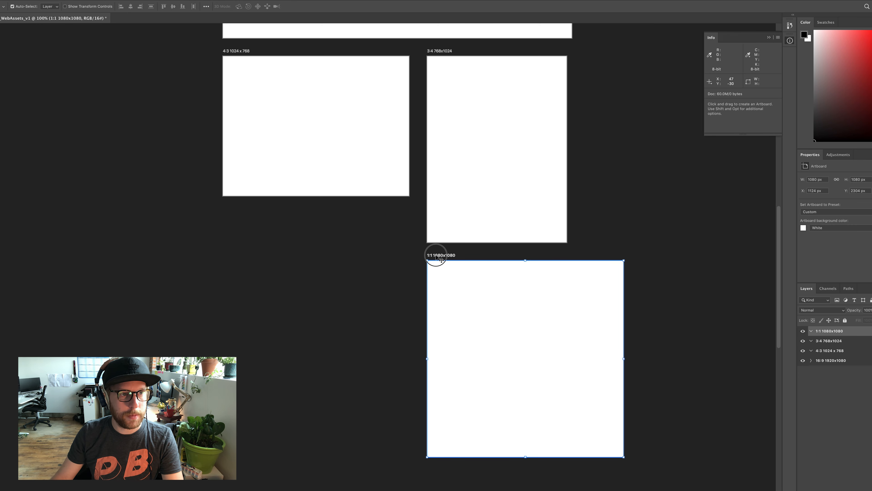
Switch between the Move and Artboard tools, then draw a freehand artboard about 881 by 587 px below the 4:3 artboard and undo it
left_click(0, 27)
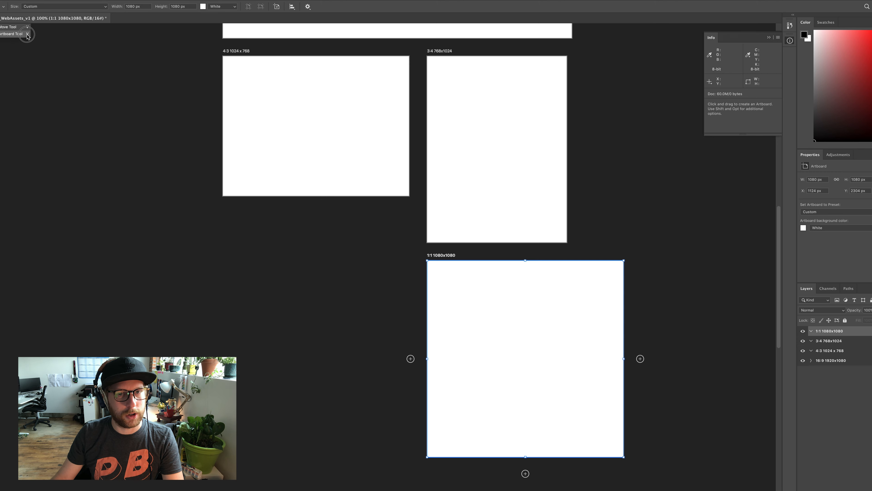
left_click_drag(28, 35, 96, 1)
key("shift+v")
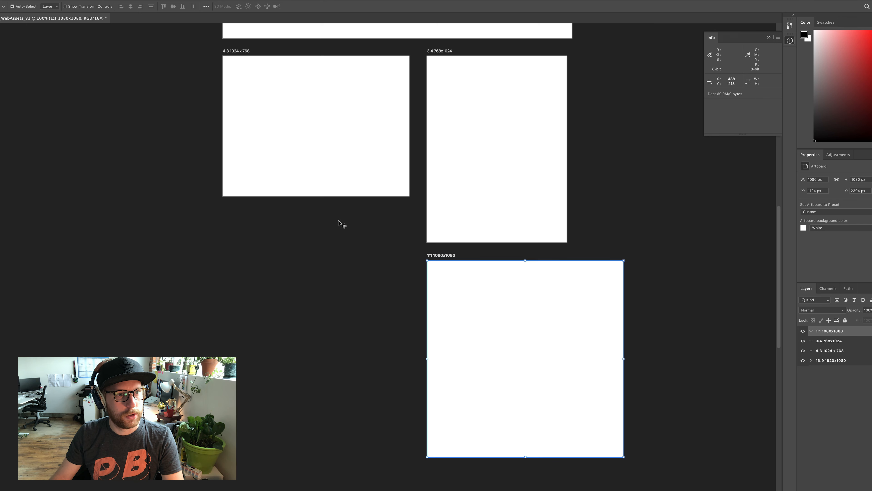
key("shift+v")
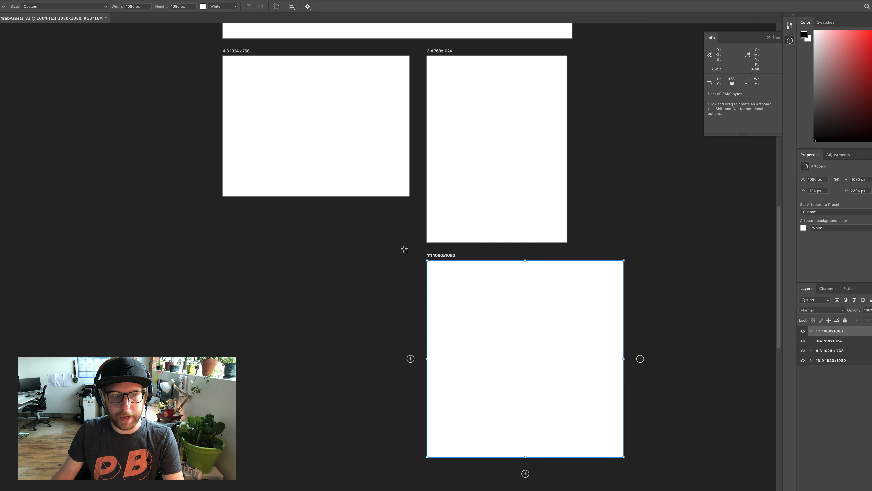
left_click_drag(404, 251, 244, 359)
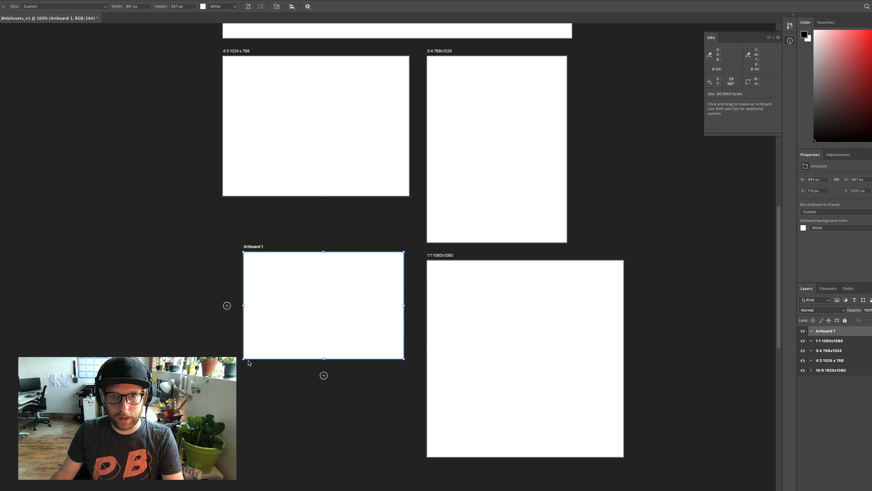
key("super+z")
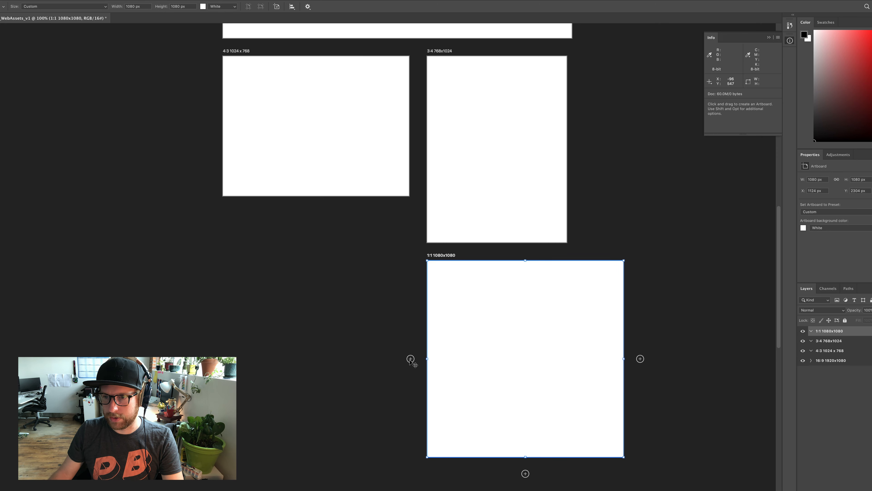
Add an artboard to the left of the 1:1 artboard, name it "3:2 1080x720" and set its height to 720 px
left_click(411, 358)
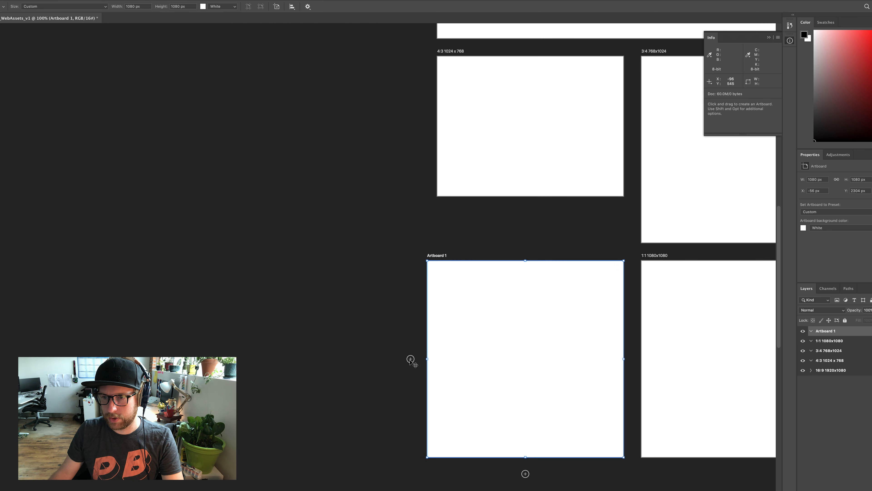
double_click(826, 331)
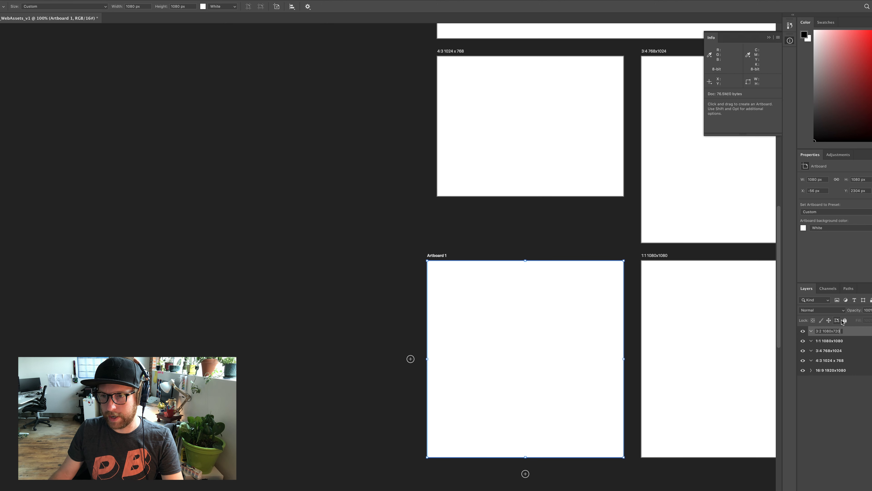
type("3:2 1080x720")
key("Return")
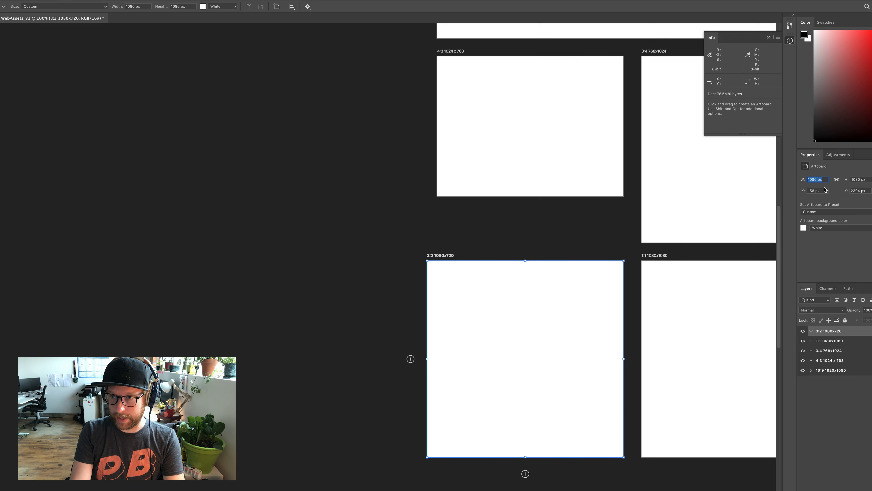
type("720")
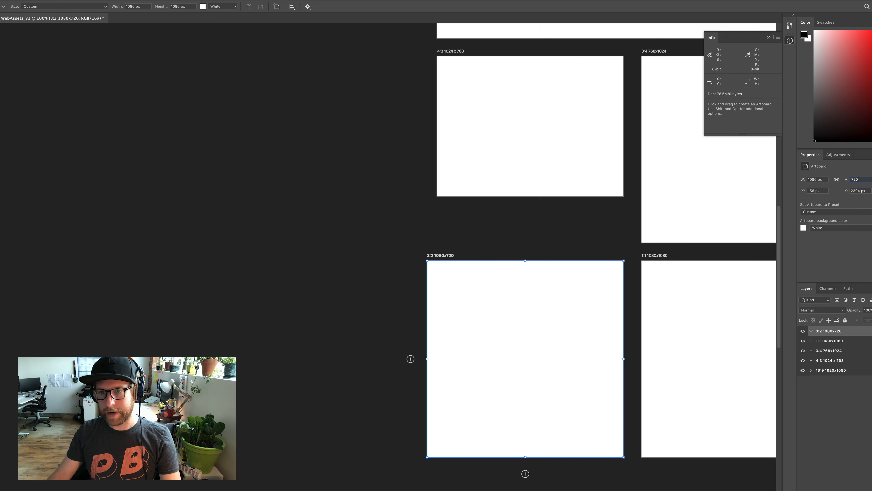
key("Return")
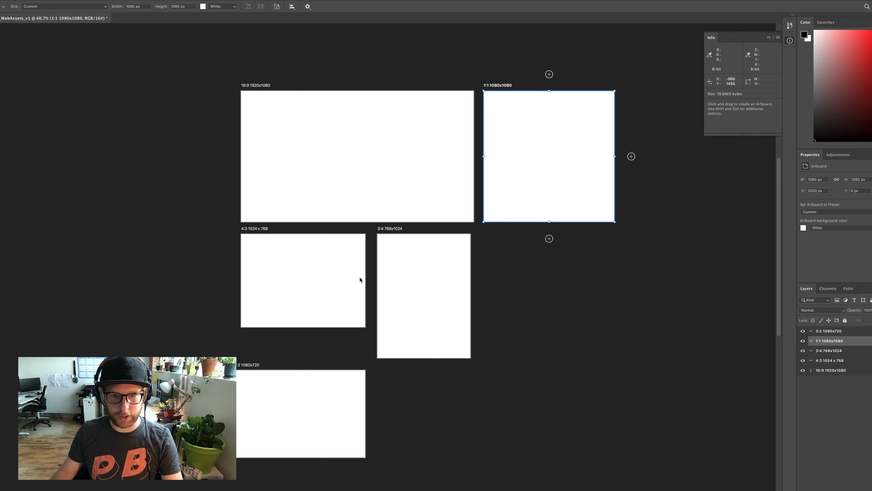
Rearrange the artboards so the 3:4 sits below the 1:1 and the 3:2 fits between the 4:3 and 3:4
left_click_drag(389, 233, 532, 233)
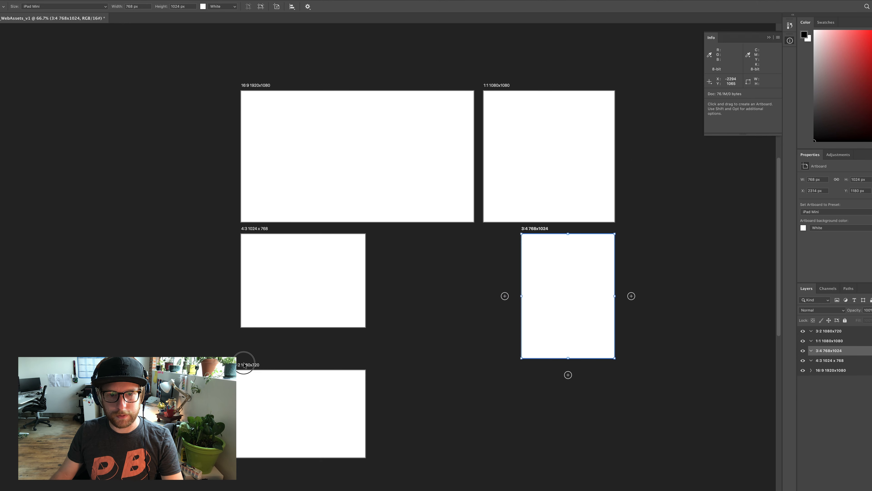
left_click_drag(245, 359, 384, 230)
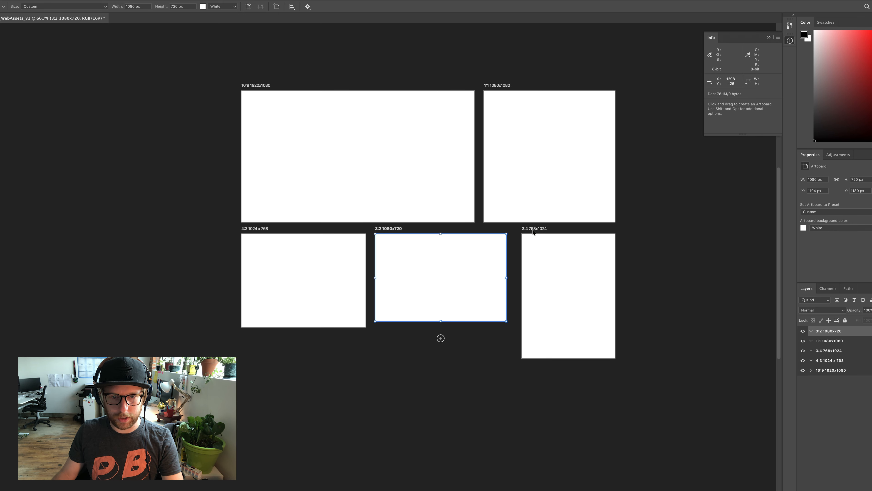
left_click_drag(533, 230, 527, 230)
key("v")
left_click(645, 284)
key("space")
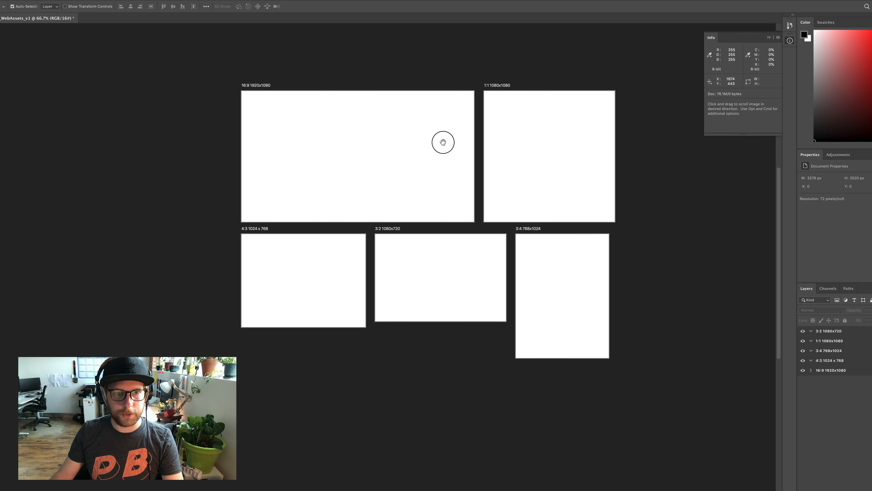
left_click_drag(442, 142, 433, 209)
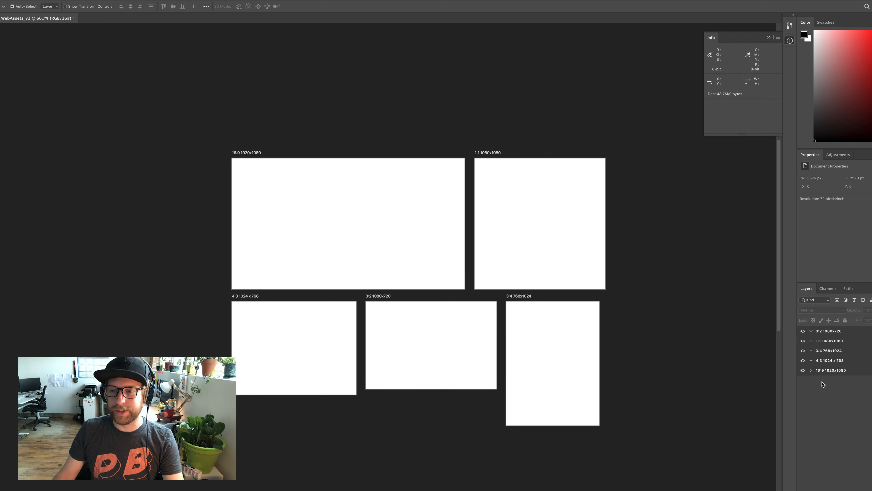
left_click(810, 371)
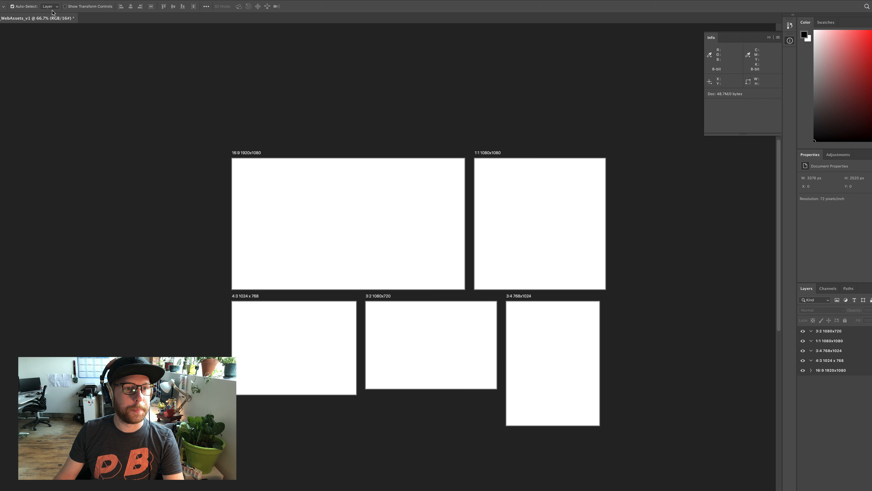
left_click(36, 0)
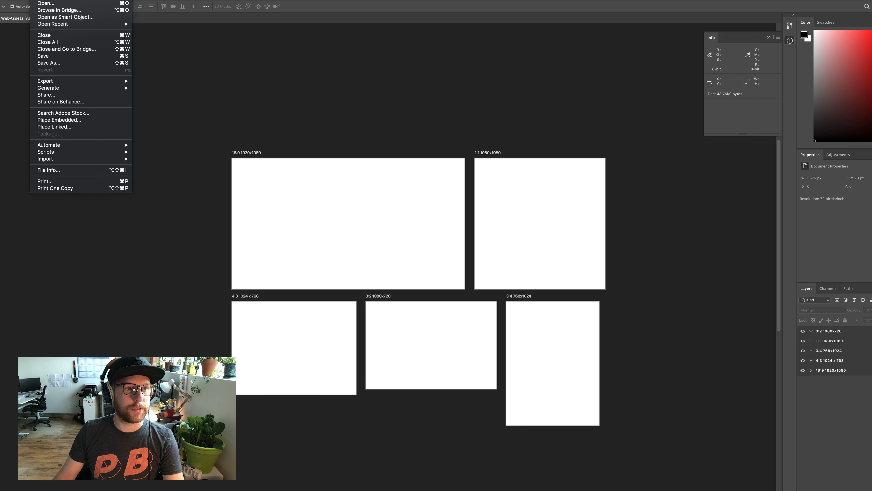
left_click(20, 0)
left_click(36, 0)
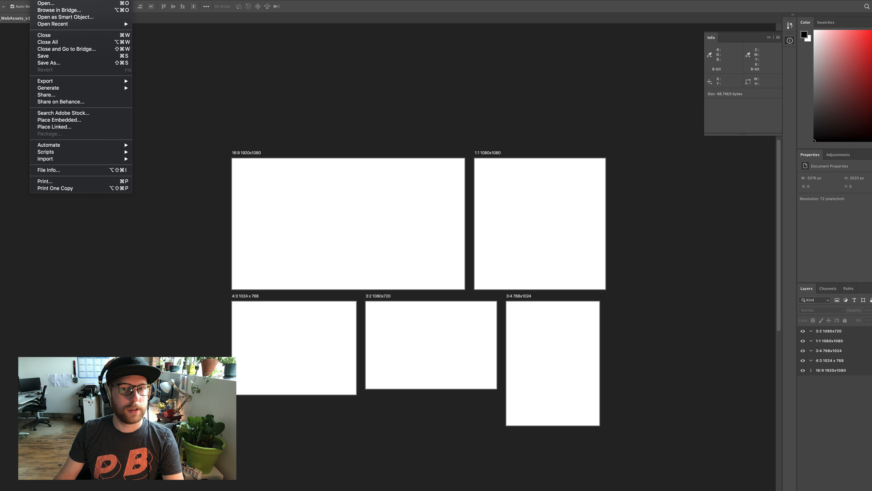
left_click(37, 0)
Save the document as PB_WebAssets_v1.psd in the Web Assets Tutorial folder on the Desktop, with layers and maximized compatibility
key("super+shift+s")
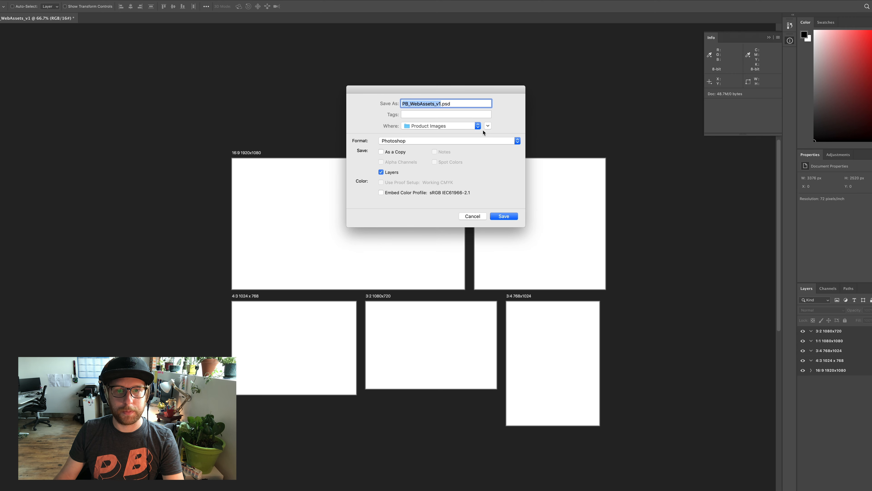
left_click(488, 126)
left_click(433, 130)
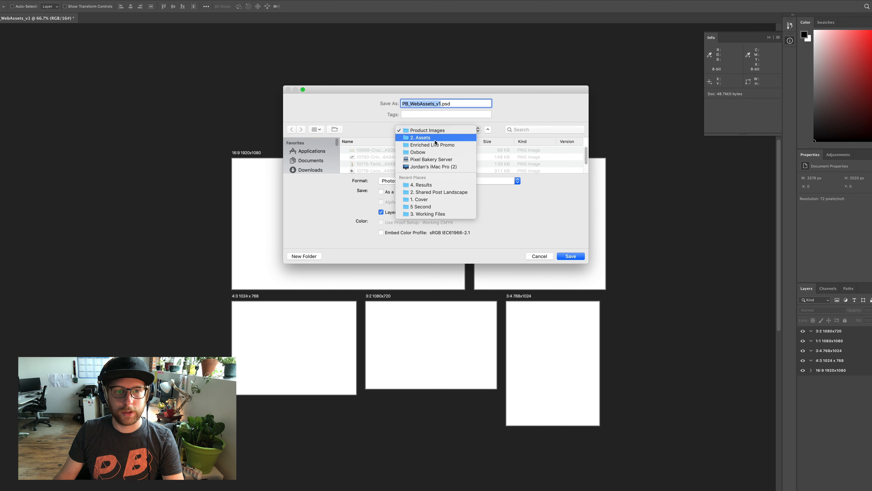
left_click(314, 161)
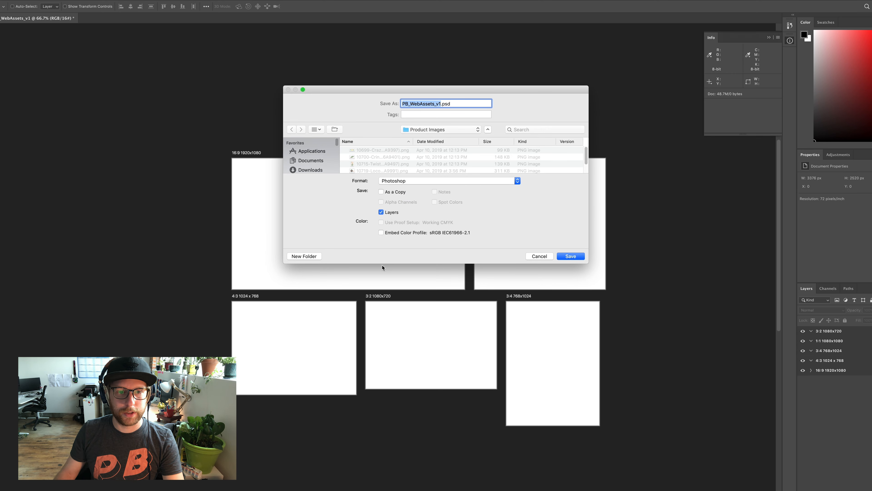
left_click_drag(382, 266, 388, 404)
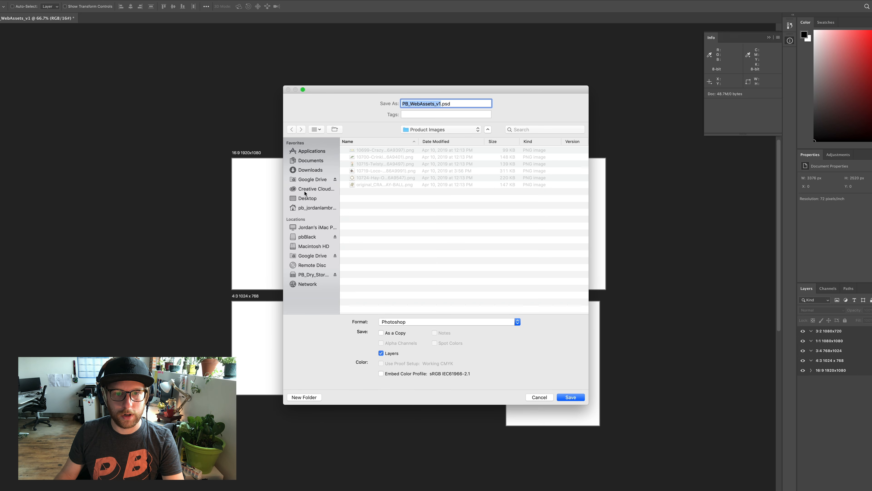
left_click(308, 199)
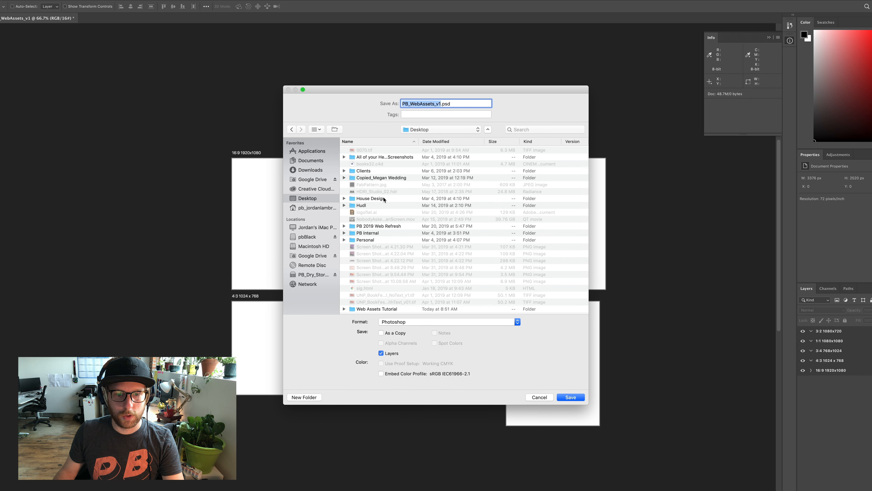
double_click(376, 308)
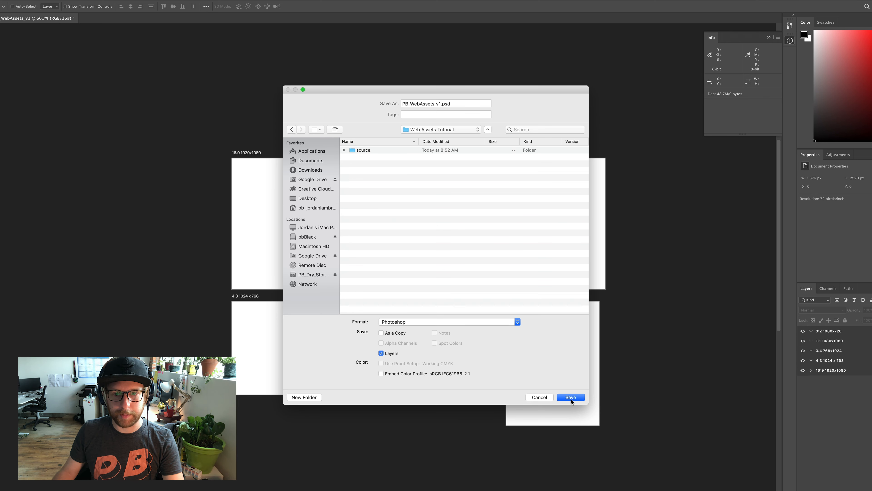
left_click(565, 398)
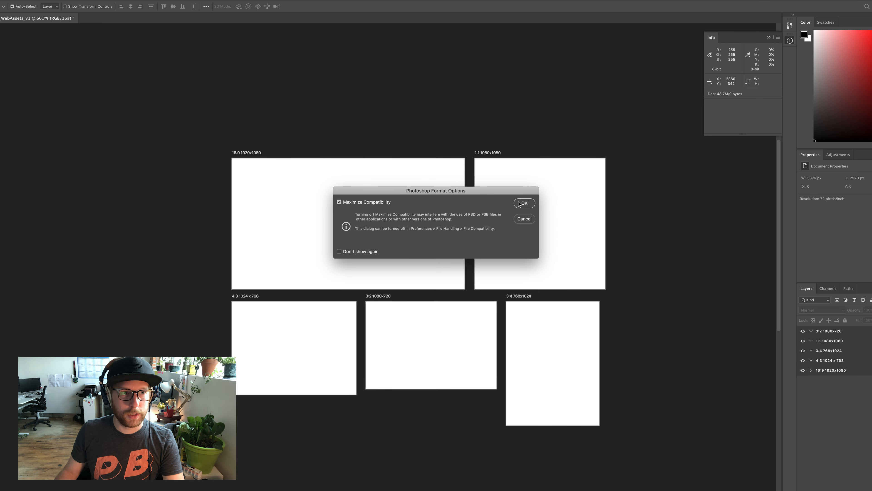
left_click(524, 203)
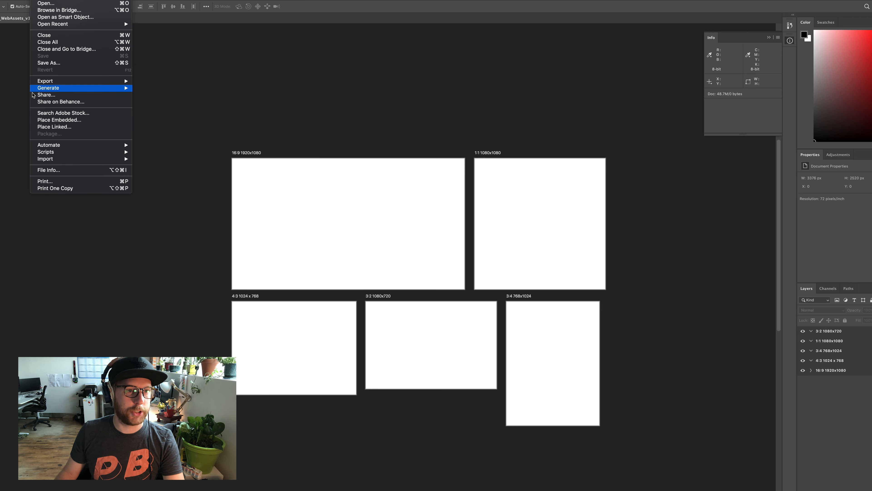
Enable automatic Image Assets generation for the document and check that the option is turned on
mouse_move(83, 87)
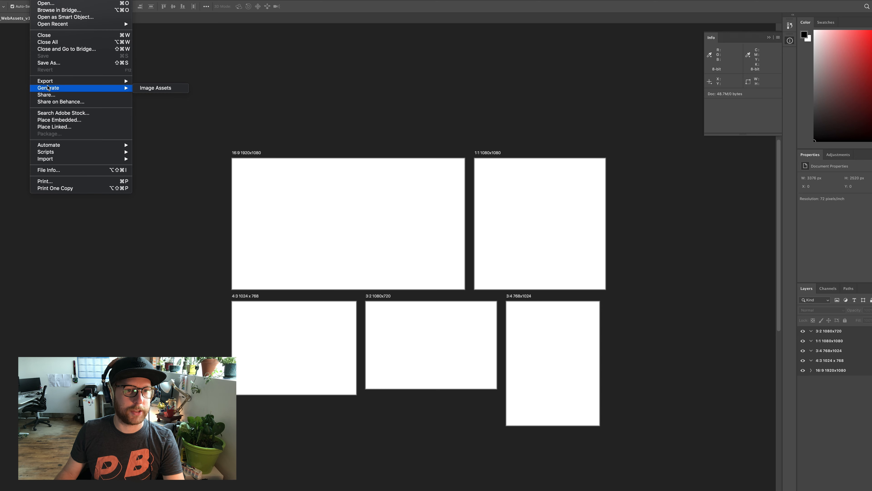
left_click(153, 89)
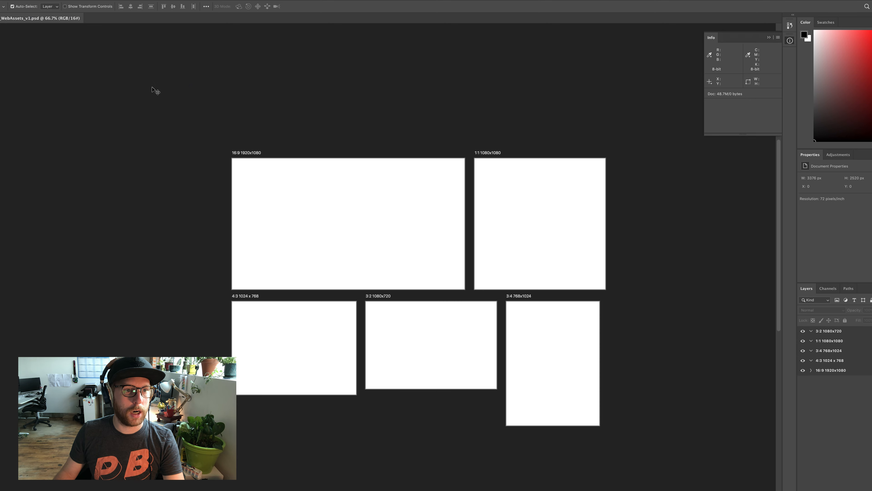
left_click(37, 0)
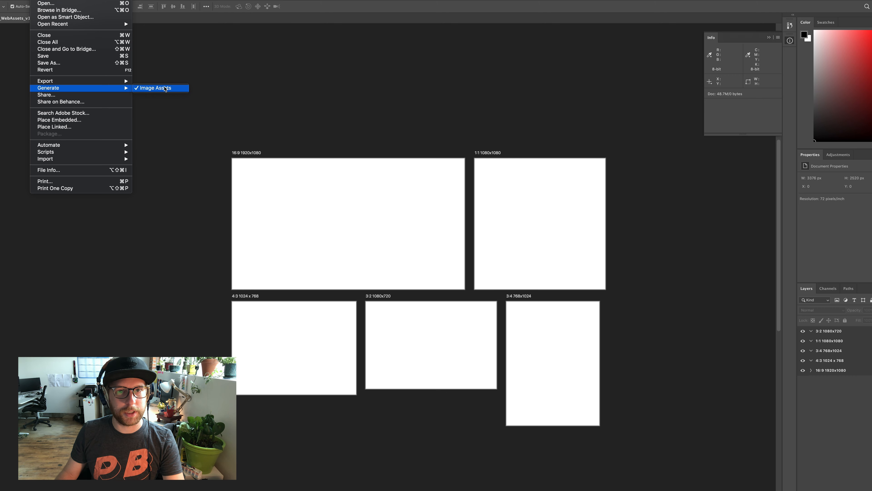
left_click(377, 32)
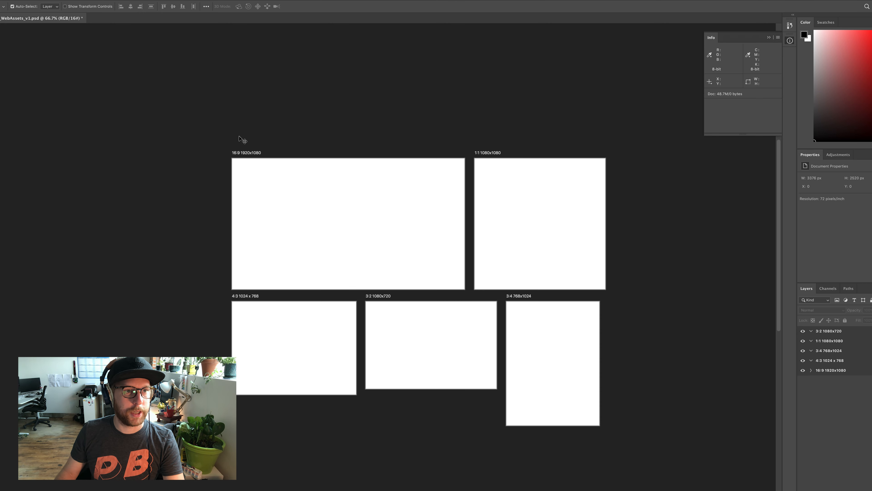
Place the UNP_BookFestival NoText_v01 TIFF from the source folder into the document as a linked file
left_click(37, 0)
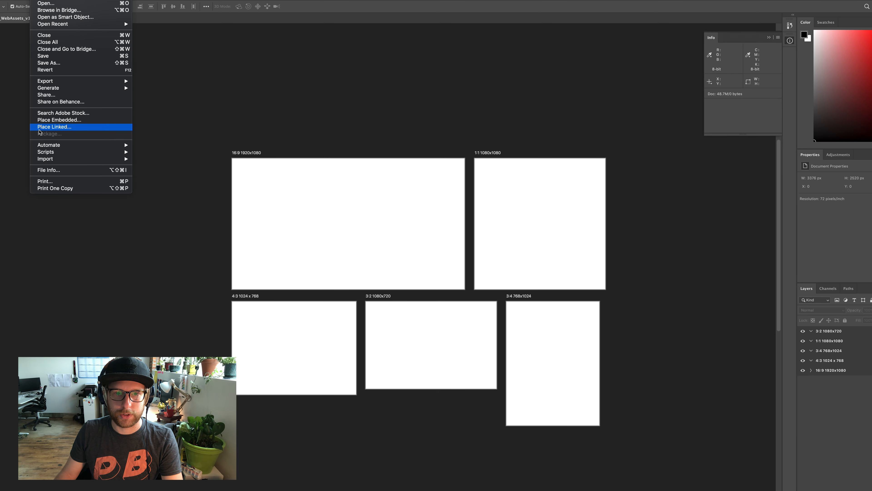
left_click(39, 129)
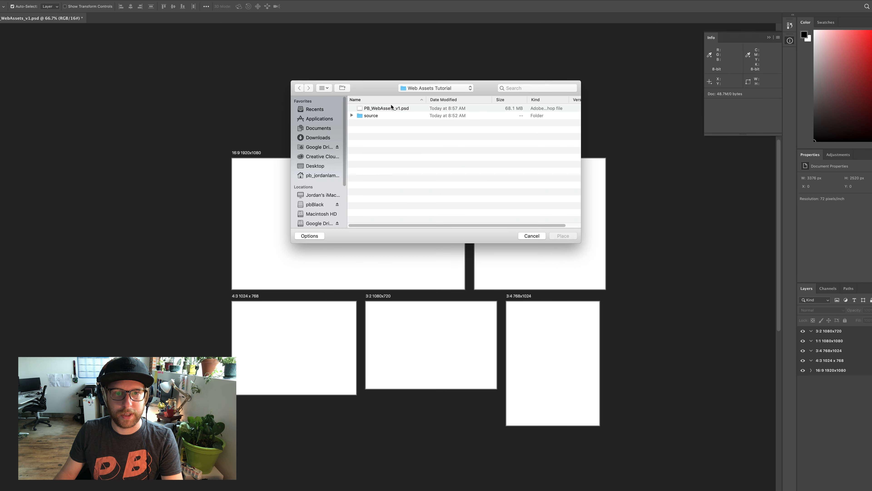
double_click(369, 116)
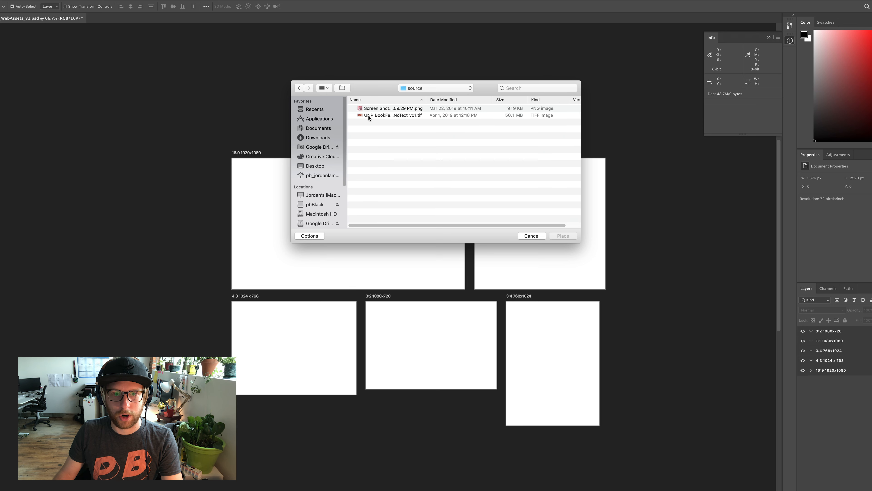
left_click(381, 117)
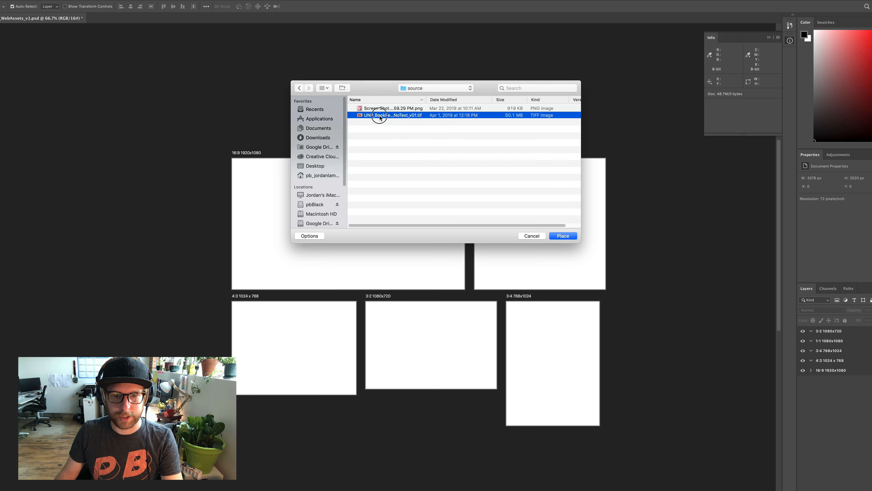
double_click(501, 117)
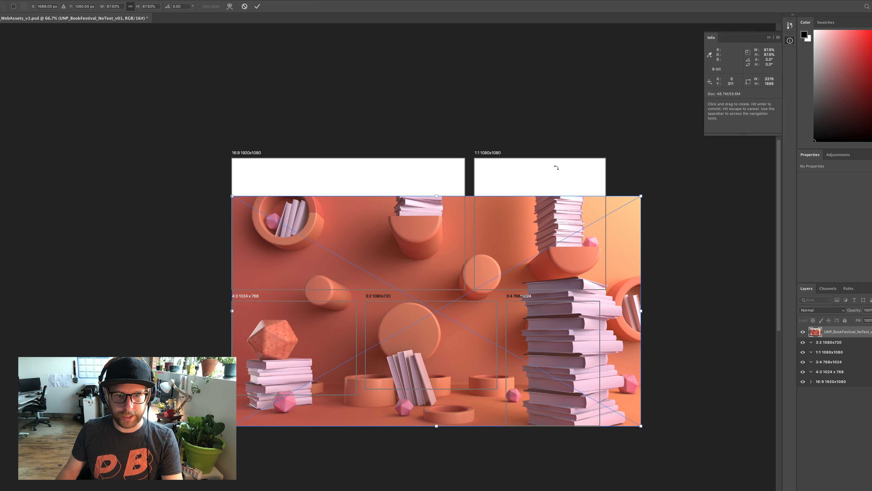
Position the placed book image over the 16:9 artboard and scale it to about 50.3% so it fills the artboard
left_click_drag(437, 219, 377, 165)
left_click_drag(552, 138, 439, 274)
left_click_drag(325, 235, 370, 166)
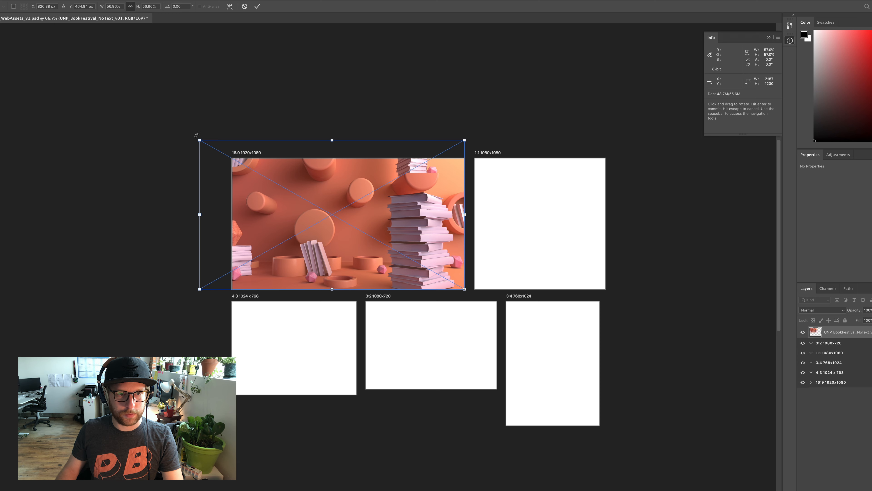
left_click_drag(200, 140, 230, 157)
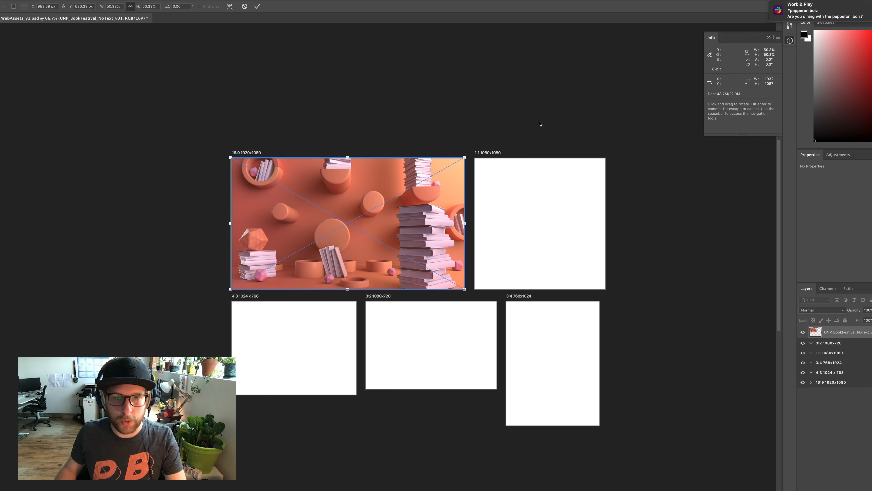
key("Return")
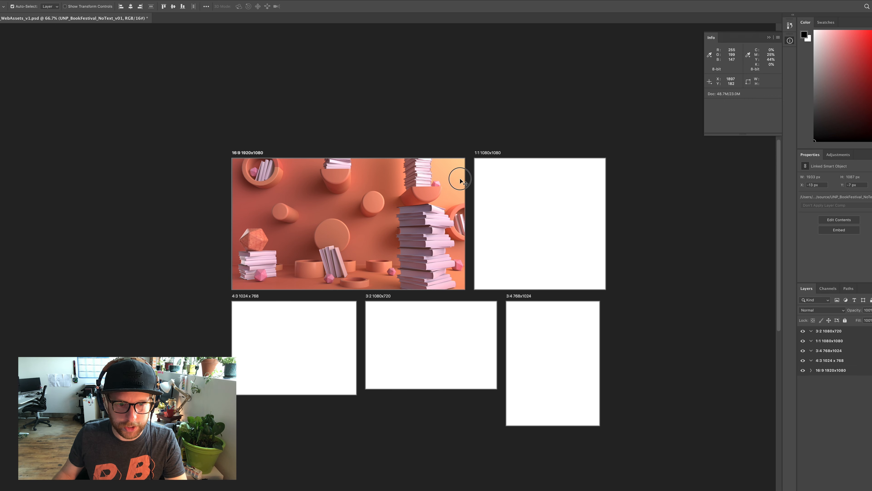
Inspect the placed book image and its edges on the 16:9 artboard at 200% magnification
key("z")
left_click(479, 232)
left_click(475, 231)
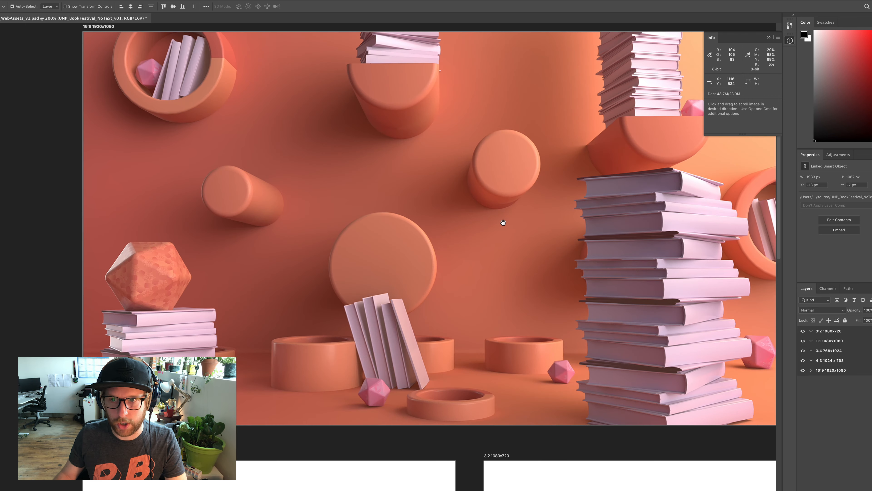
left_click_drag(503, 221, 370, 296)
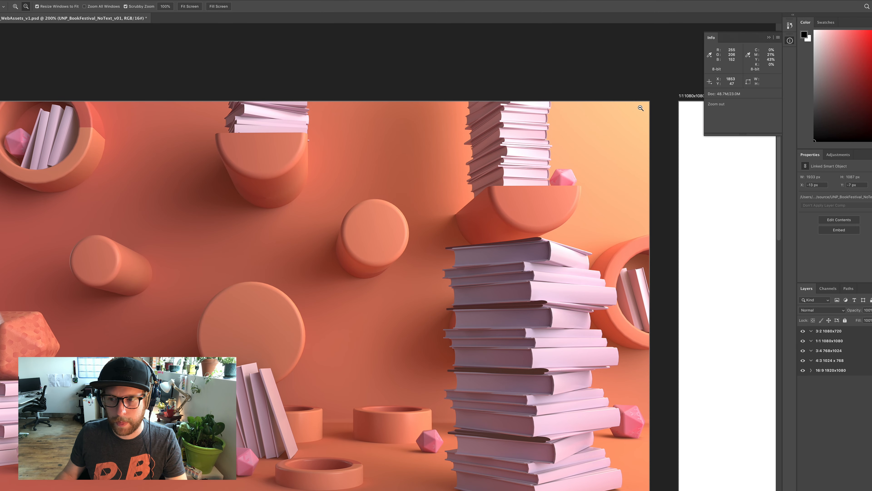
left_click(466, 233, "alt")
left_click(466, 233, "alt")
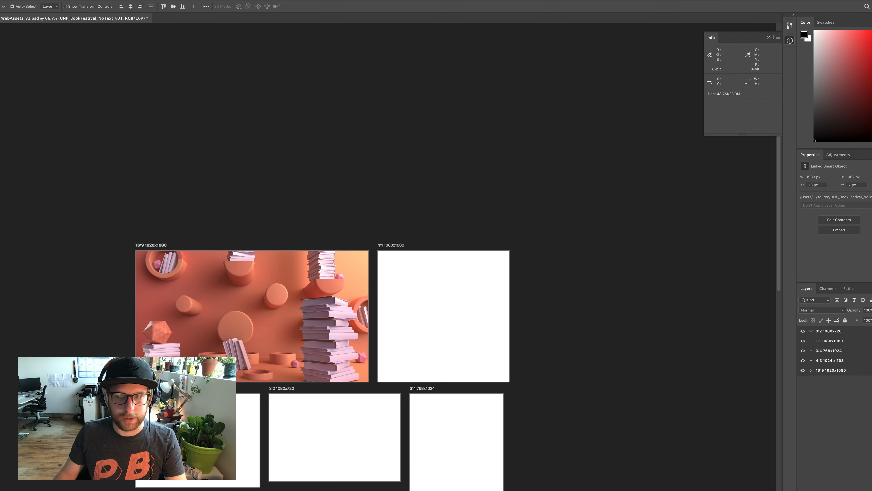
Delete the empty Layer 1 from the 16:9 artboard, leaving only the linked book image
scroll(454, 302, "down", 5)
scroll(454, 302, "left", 4)
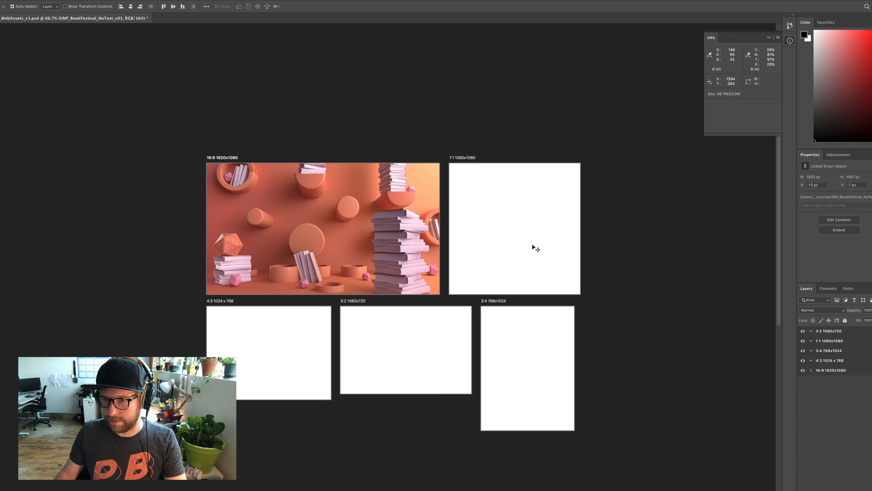
left_click(811, 370)
left_click(845, 391)
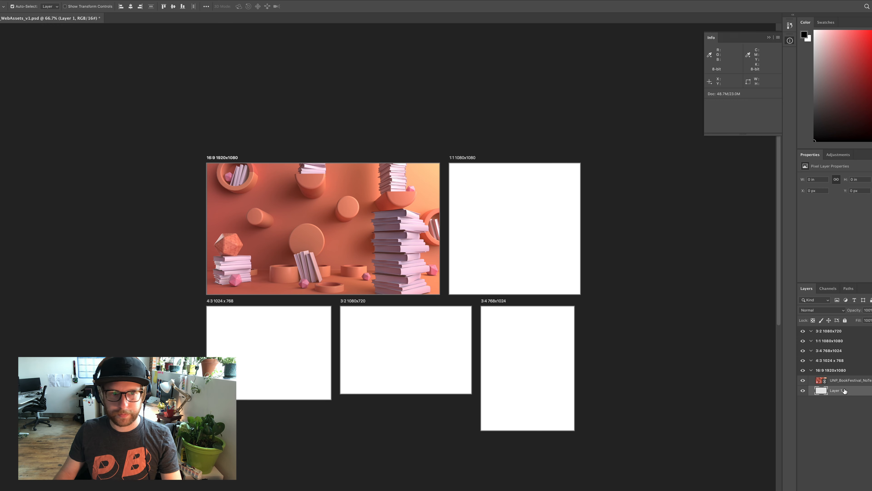
key("Delete")
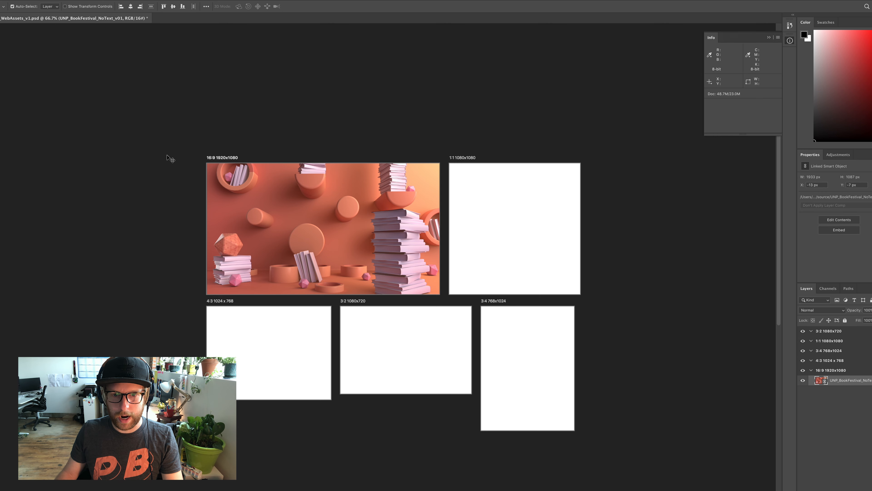
Duplicate the book image onto the 1:1 artboard and shift it sideways so the tall book stack is in frame
left_click_drag(285, 206, 525, 204)
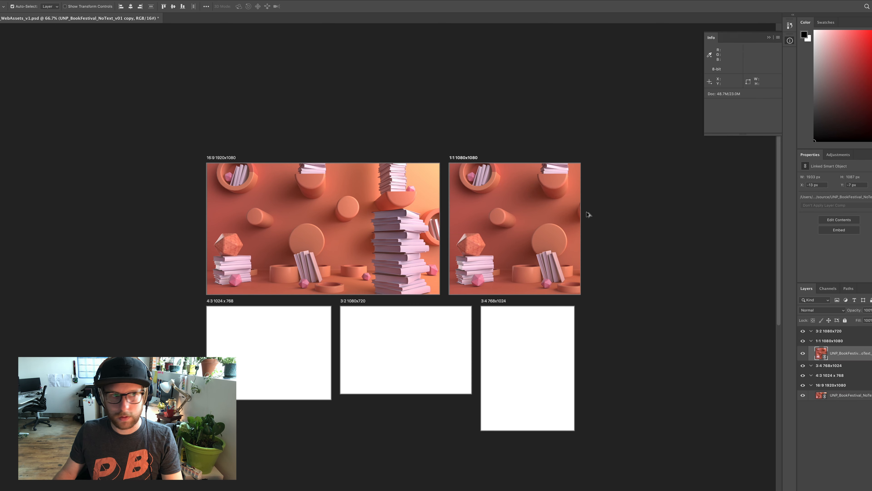
left_click(549, 247)
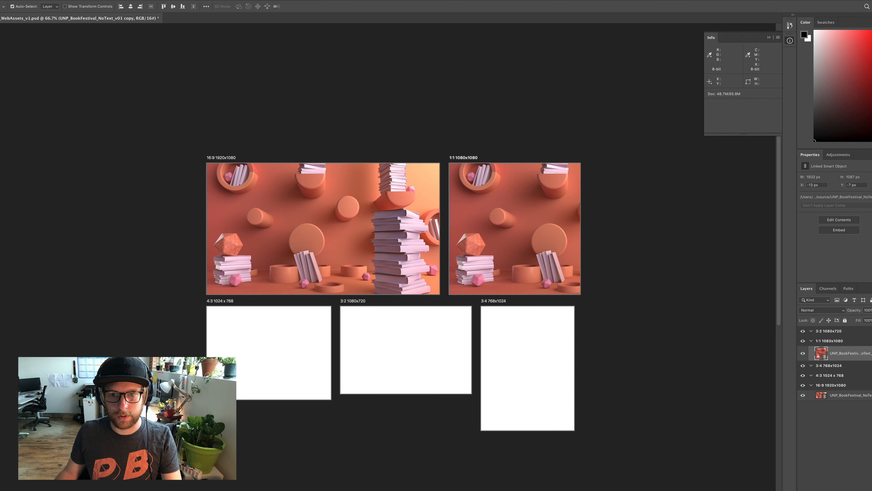
key("ctrl+t")
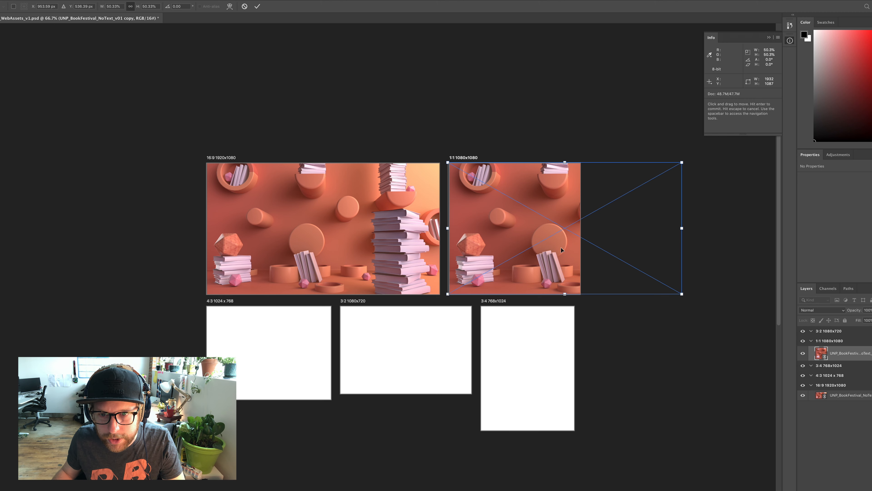
left_click_drag(561, 247, 466, 256)
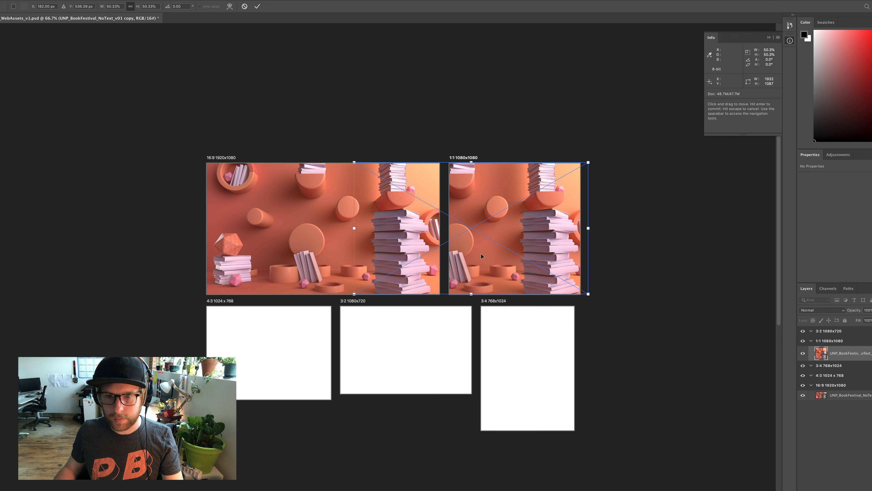
key("Return")
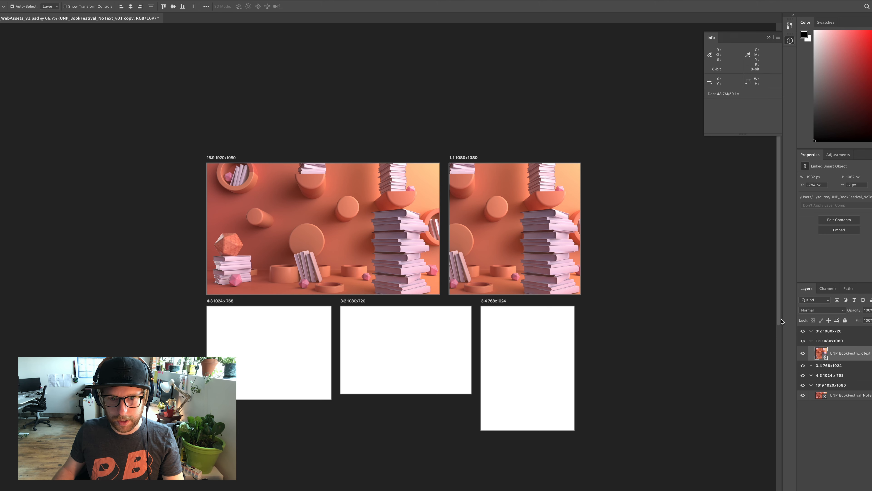
left_click(835, 412)
Duplicate the 1:1 artboard's book image onto the 4:3 artboard and scale it to about 35.9% to fit the artboard height
left_click_drag(499, 242, 246, 384)
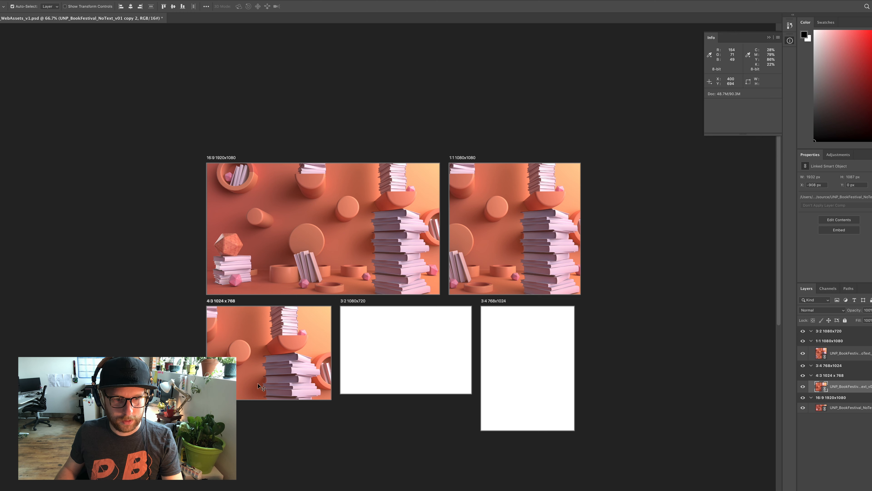
key("ctrl+t")
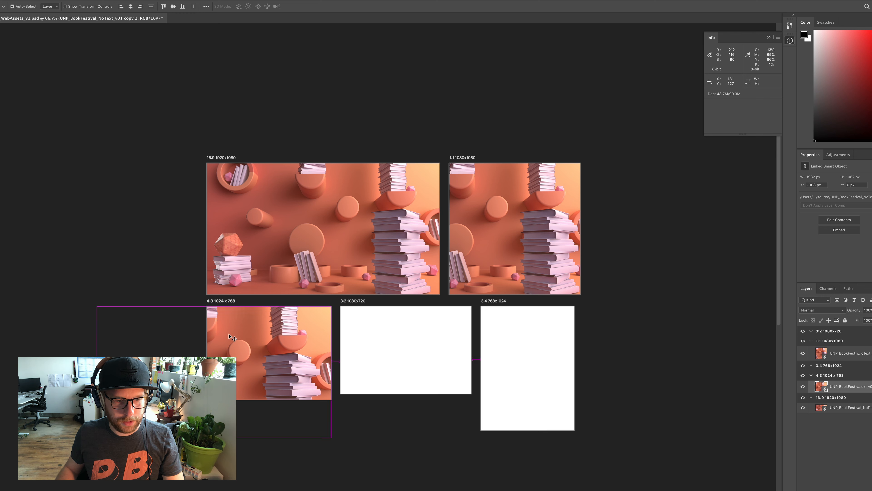
left_click_drag(97, 437, 164, 400)
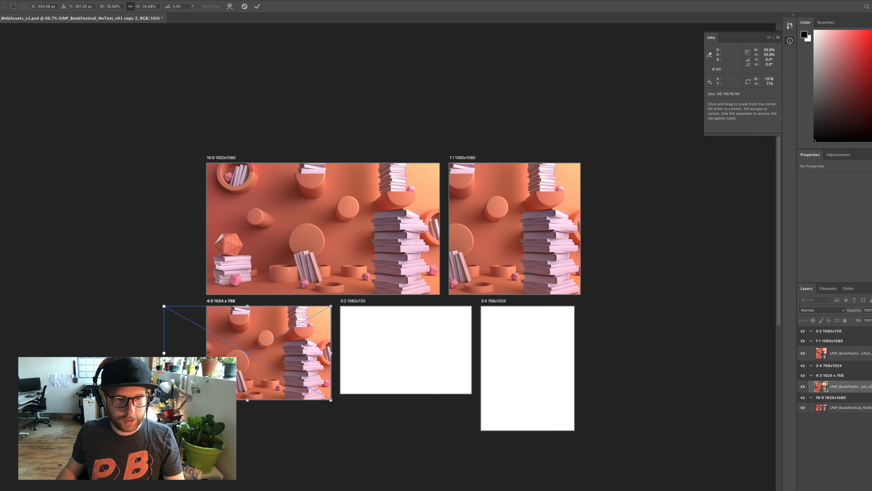
key("Return")
Duplicate the 4:3 artboard's book image onto the 3:2 artboard and scale it to about 33.9% to fit the artboard height
left_click_drag(269, 368, 398, 361)
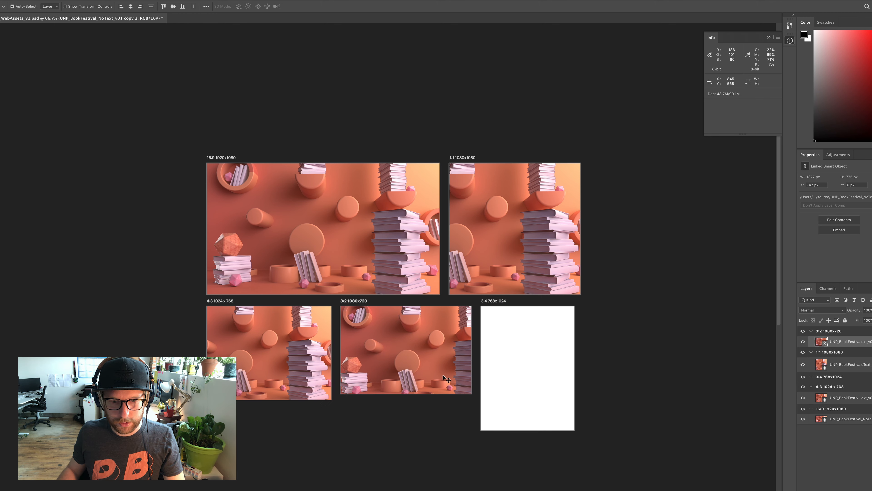
key("ctrl+t")
left_click_drag(503, 401, 492, 395)
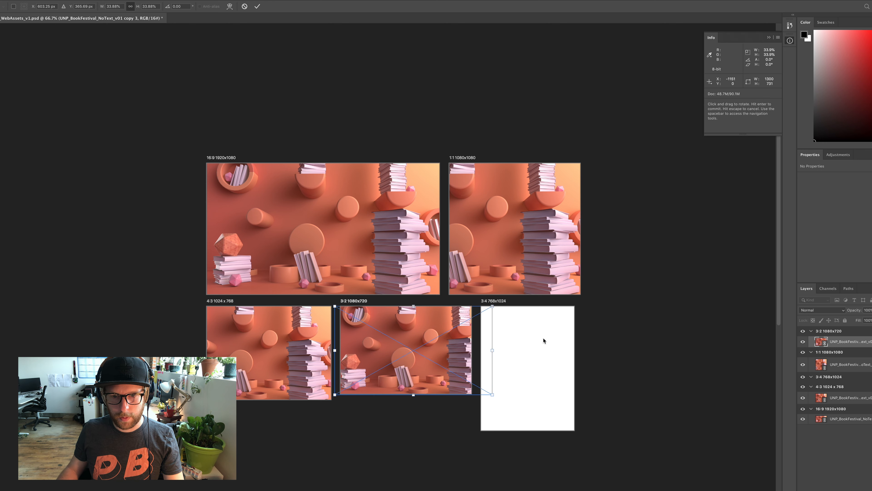
key("Return")
Duplicate the book image onto the 3:4 artboard, scale it to about 48.1% and shift it so the tall book stack fills the frame
left_click_drag(417, 350, 559, 351)
key("ctrl+t")
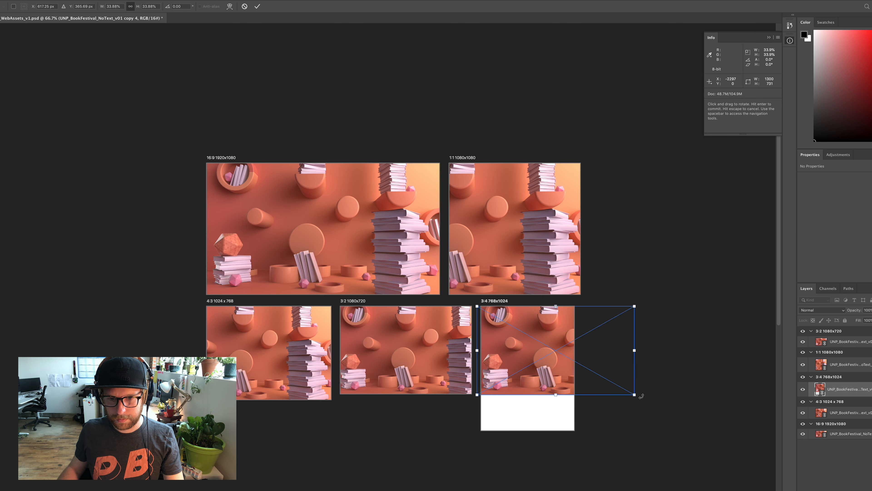
left_click_drag(633, 395, 692, 453)
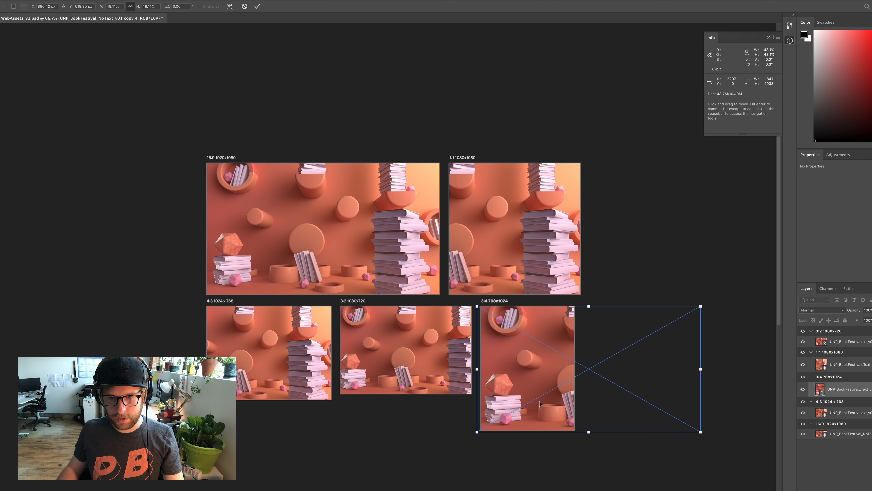
left_click_drag(540, 401, 415, 400)
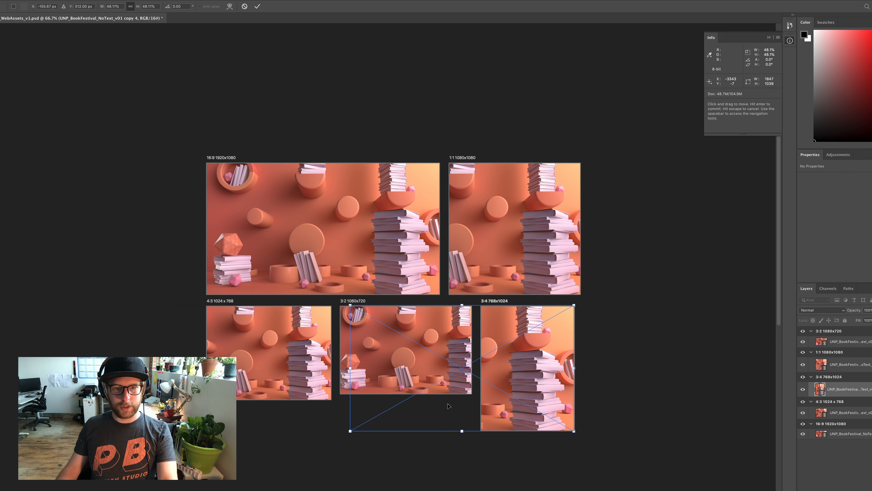
left_click(867, 460)
Widen the layer list so the full names of the artboard image layers are readable
left_click_drag(364, 196, 388, 190)
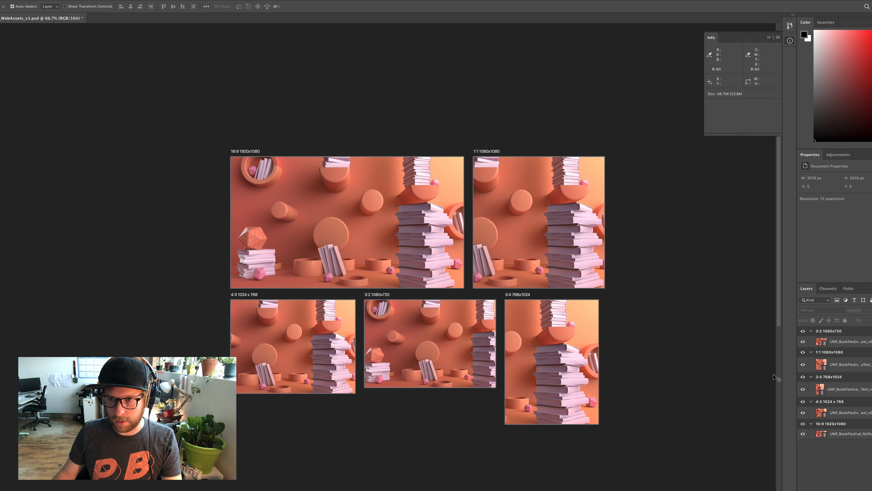
left_click_drag(783, 363, 705, 361)
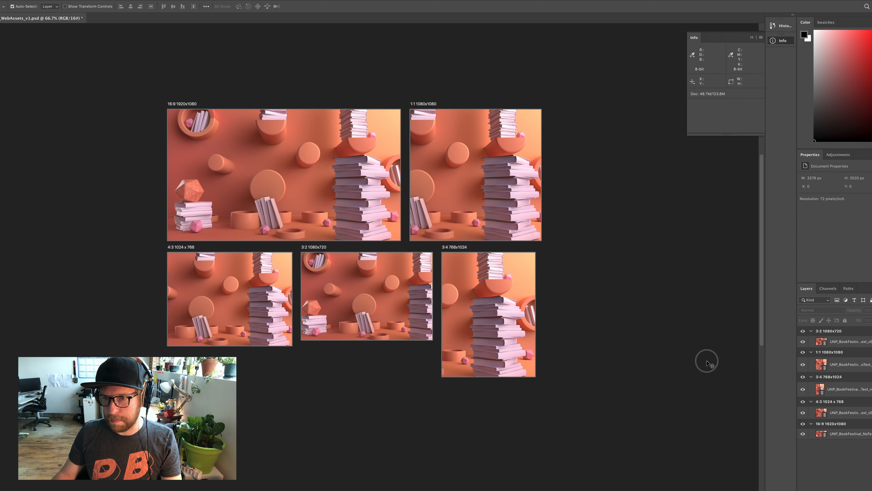
left_click(799, 365)
left_click(800, 366)
left_click_drag(796, 369, 710, 370)
Rename the 3:2 artboard's image layer as UNP_BookFestival_3x2.jpg100%
left_click(770, 345)
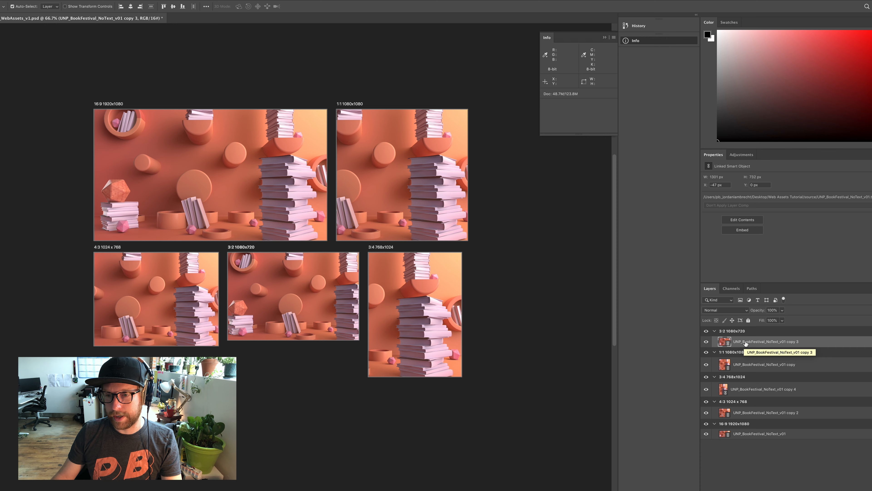
double_click(763, 341)
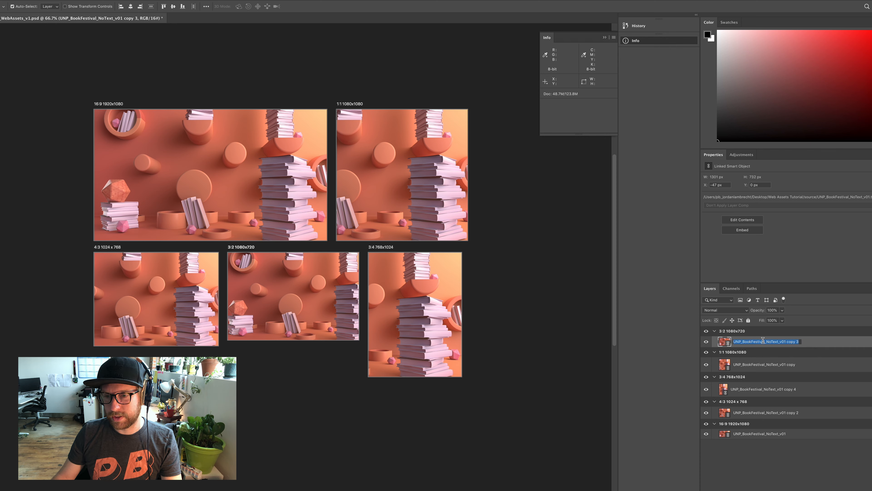
left_click_drag(765, 342, 803, 348)
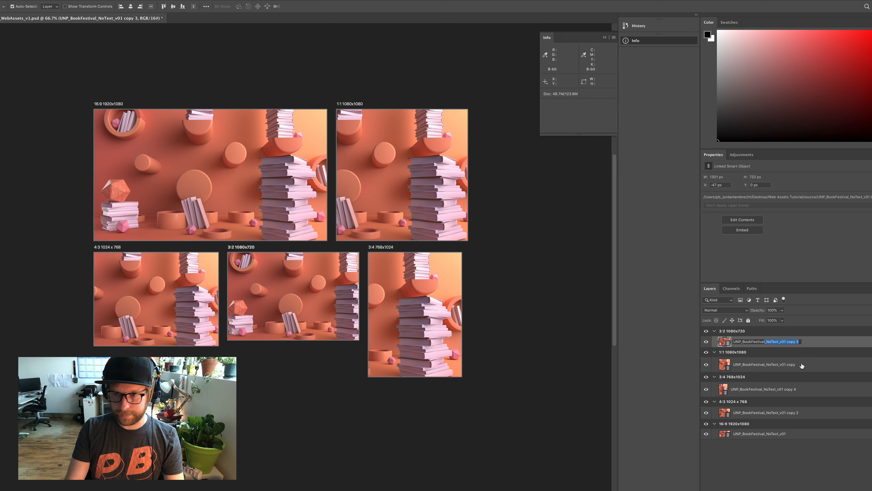
key("BackSpace")
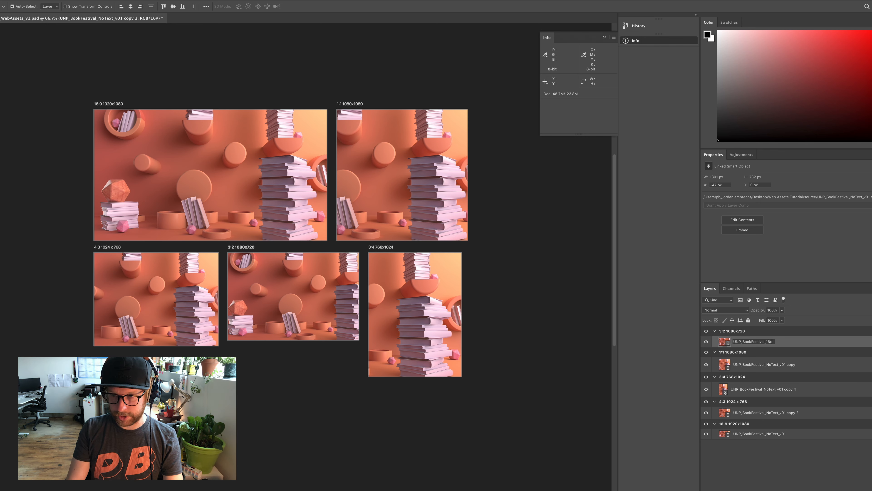
type("9")
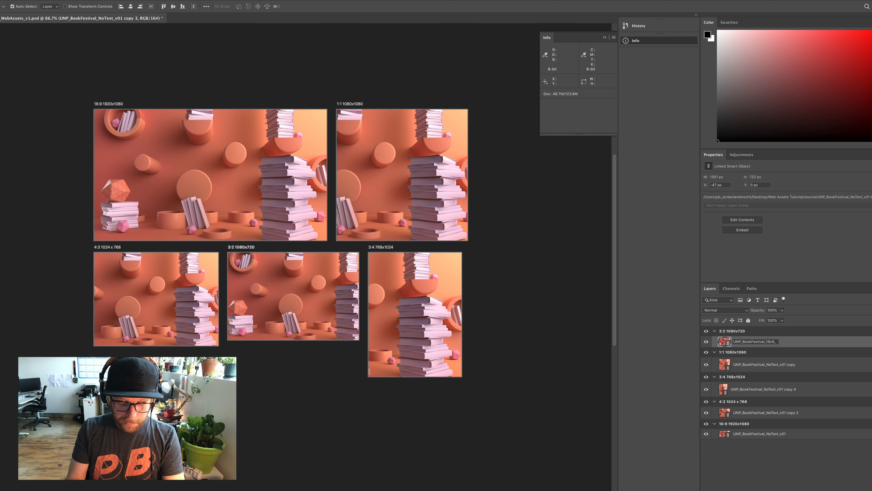
type("_v1")
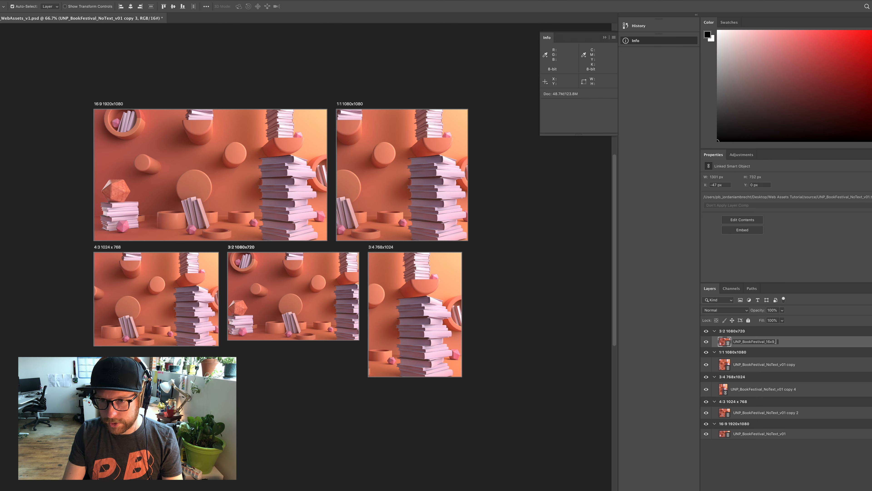
key("BackSpace")
key("BackSpace")
key("BackSpace")
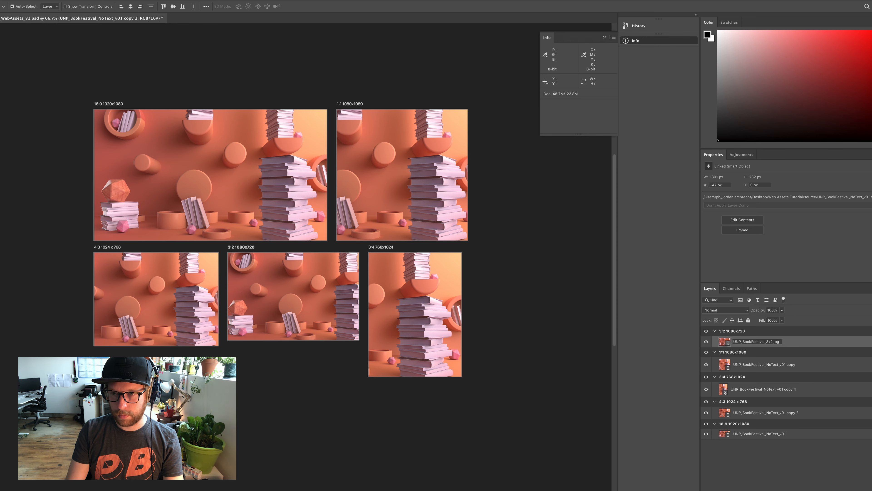
type("00%")
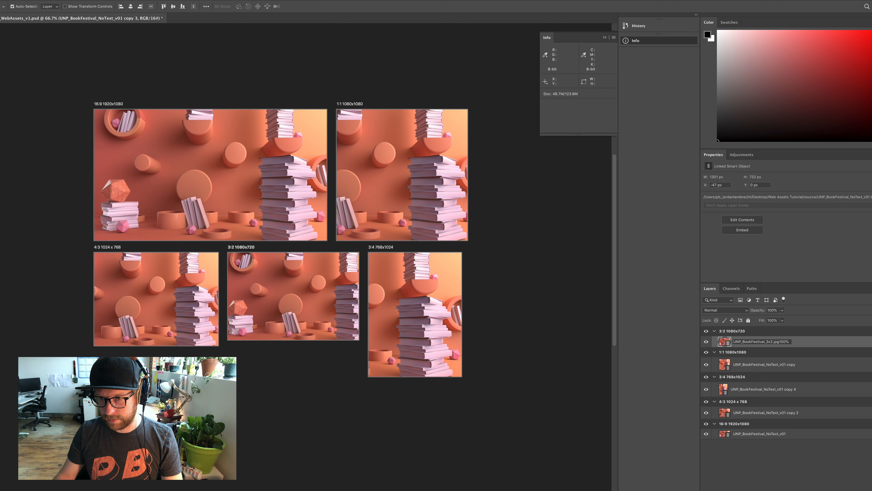
key("Return")
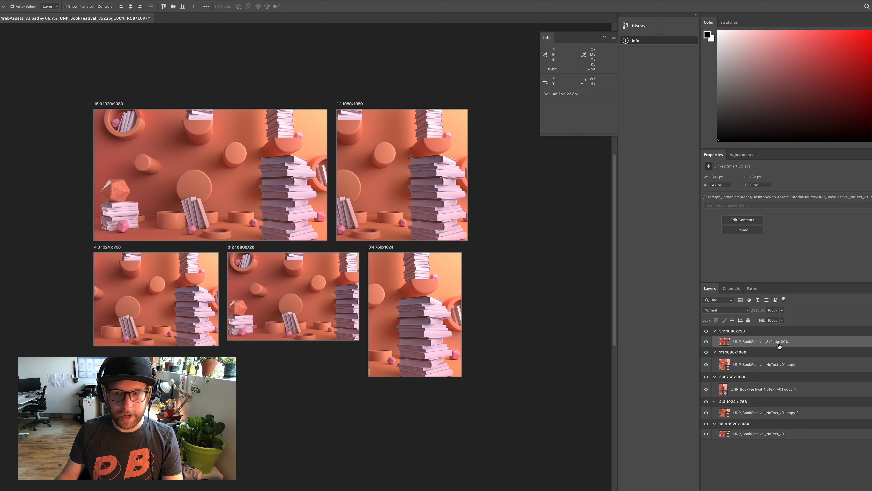
Check whether Image Assets generation is enabled for the document
key("super+Tab")
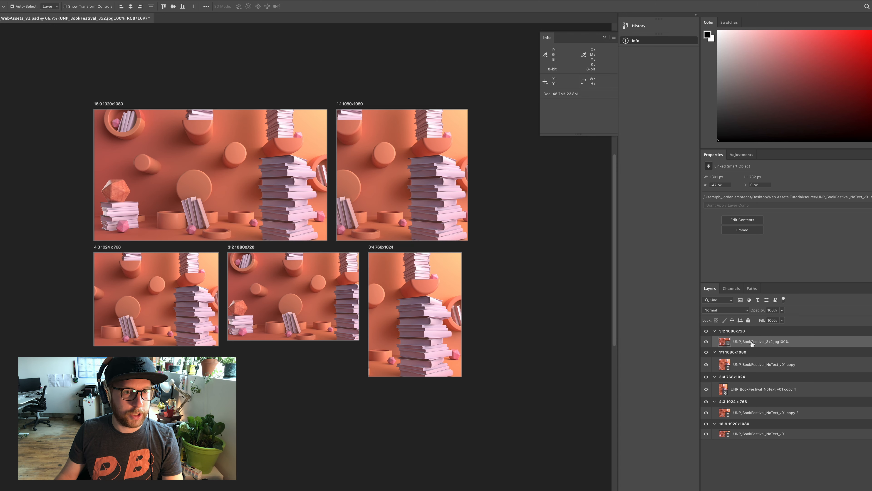
left_click(37, 1)
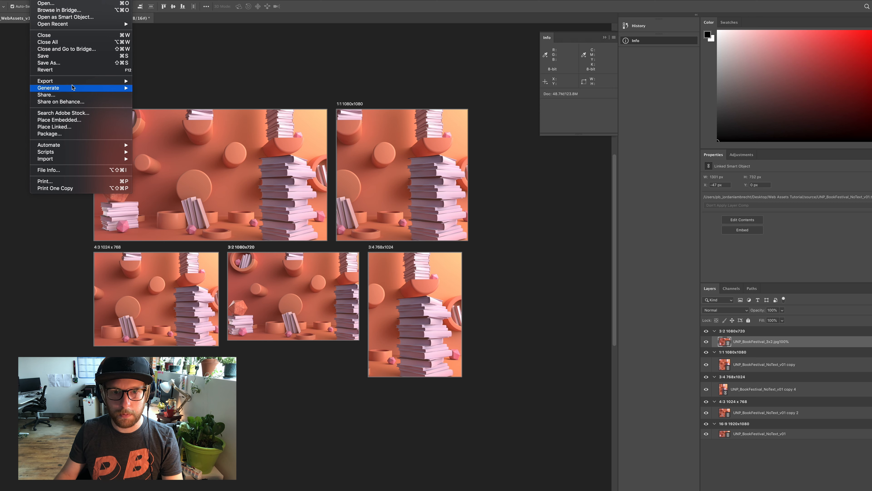
mouse_move(73, 90)
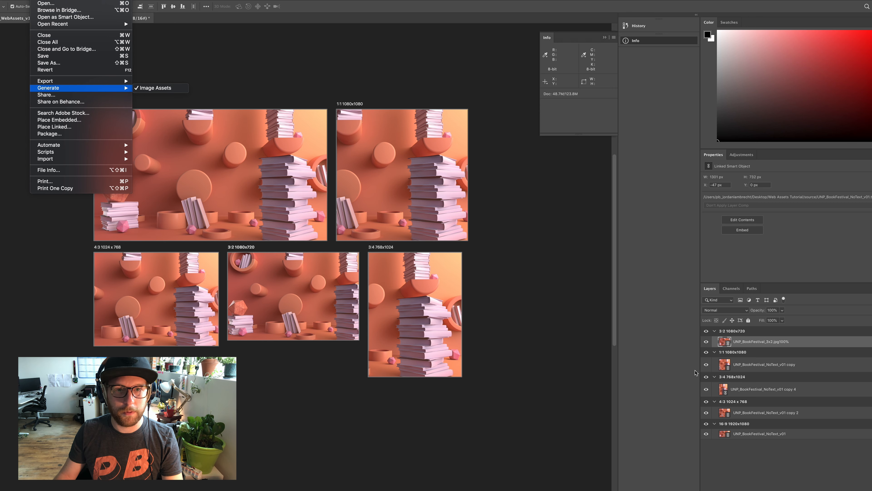
left_click(156, 88)
Switch to Finder, open the PB_WebAssets_v1-assets folder to check the generated 3x2 JPEG, and return to Photoshop
key("super+Tab")
key("super+Tab")
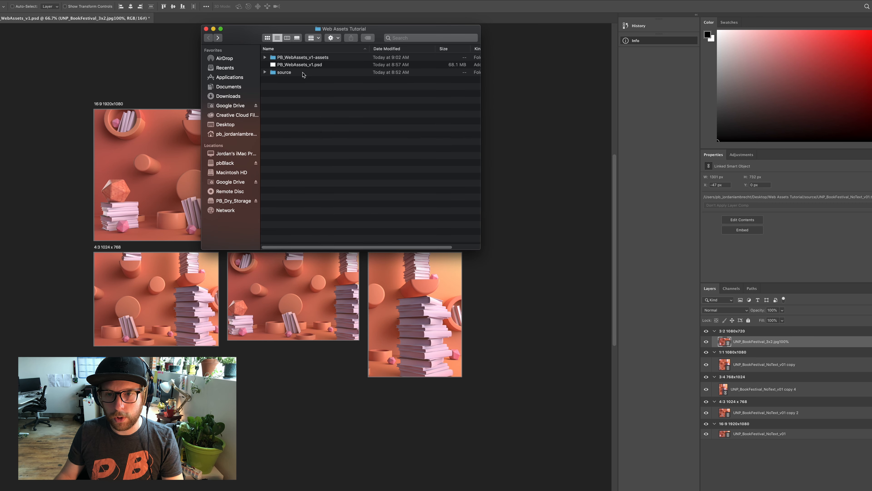
left_click_drag(378, 41, 625, 131)
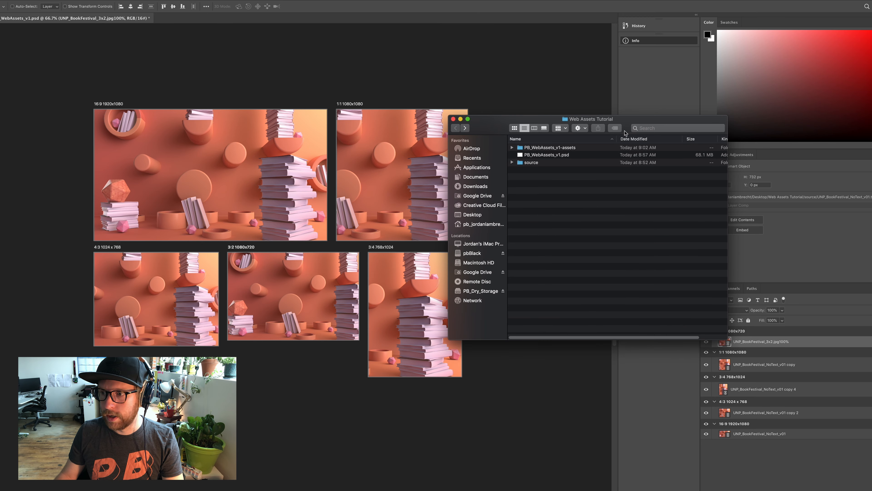
double_click(565, 149)
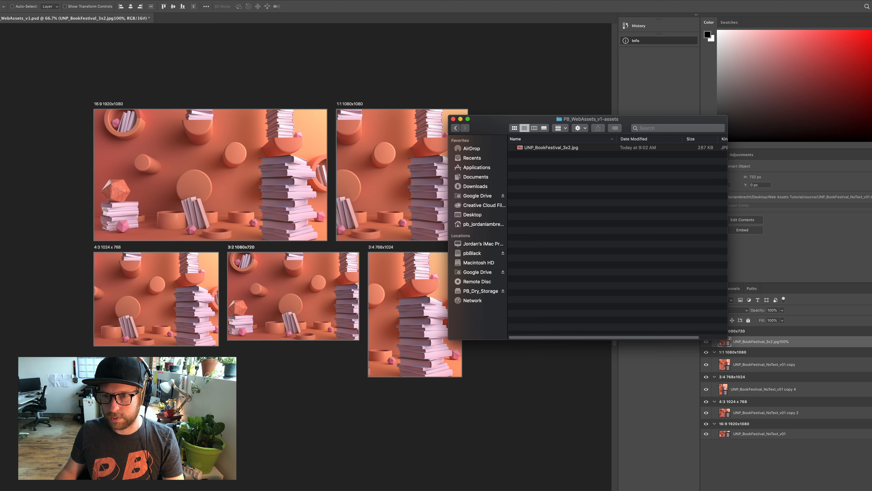
left_click(496, 487)
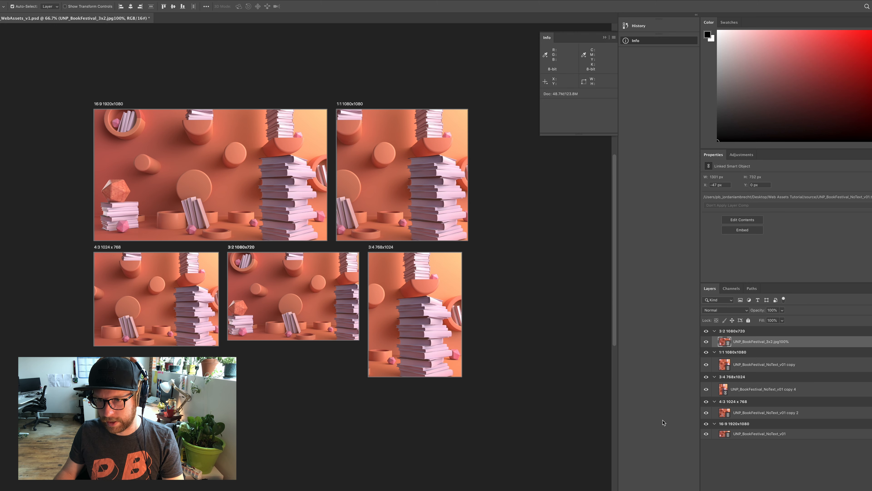
Add the folder prefix /3x2/ to the 3:2 artboard's image layer name, making it /3x2/UNP_BookFestival_3x2.jpg100%
left_click(760, 342, "super")
double_click(752, 342)
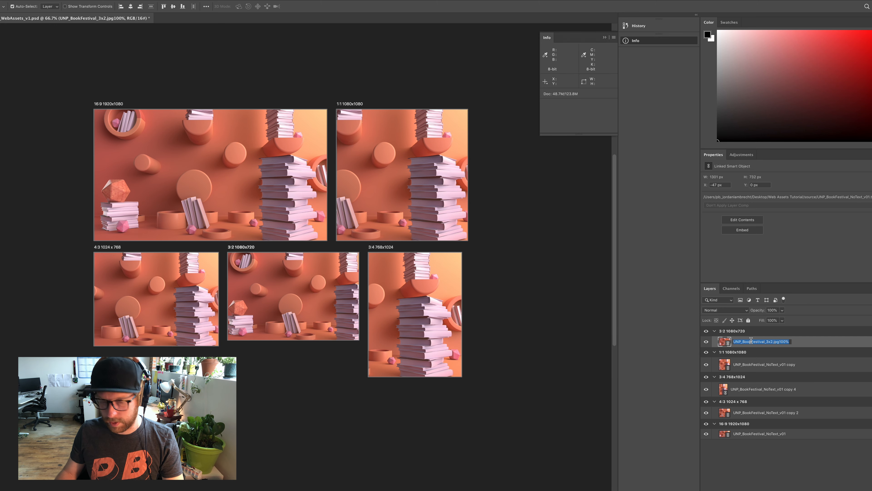
left_click(733, 341)
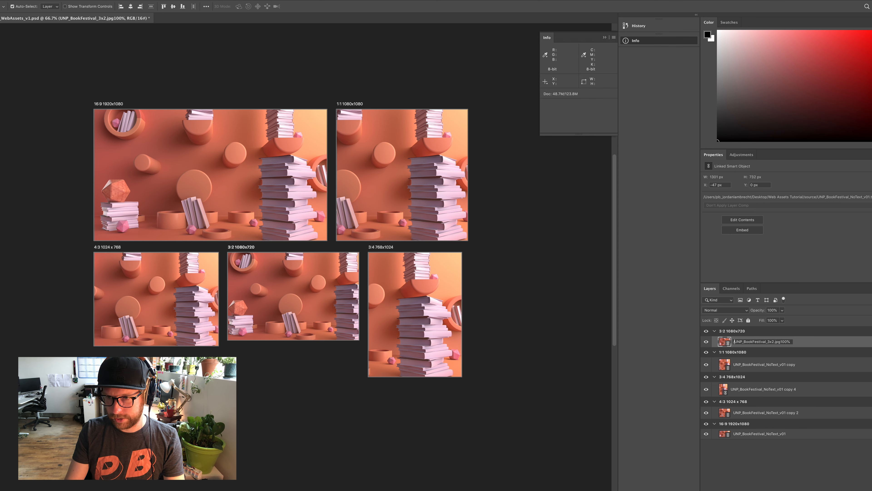
type("/3x2/")
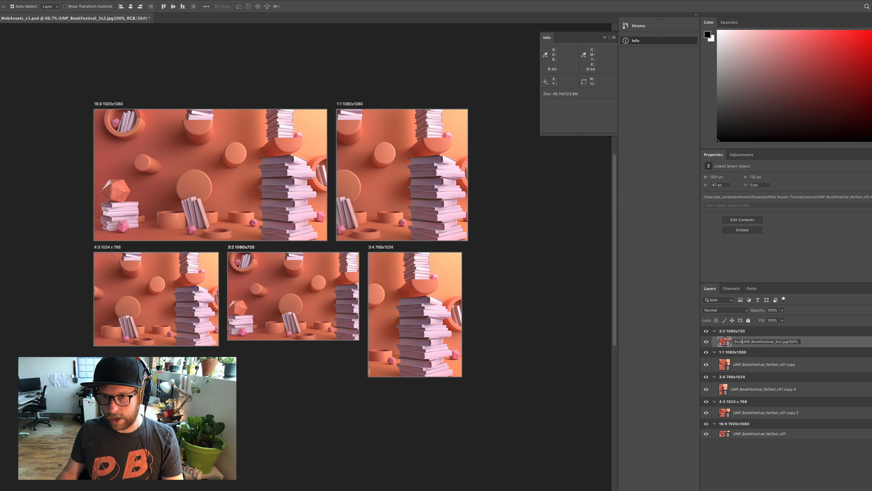
key("Return")
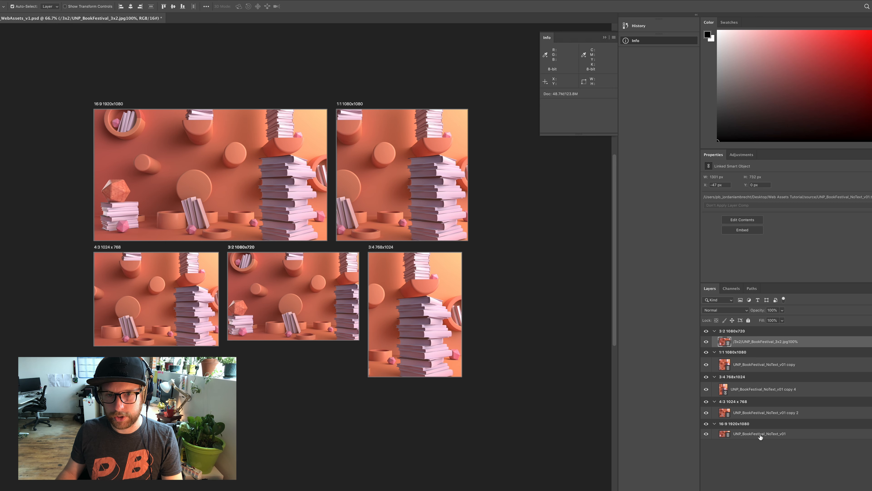
Deselect the renamed layer and save the document
left_click(743, 483)
key("super+Tab")
key("Escape")
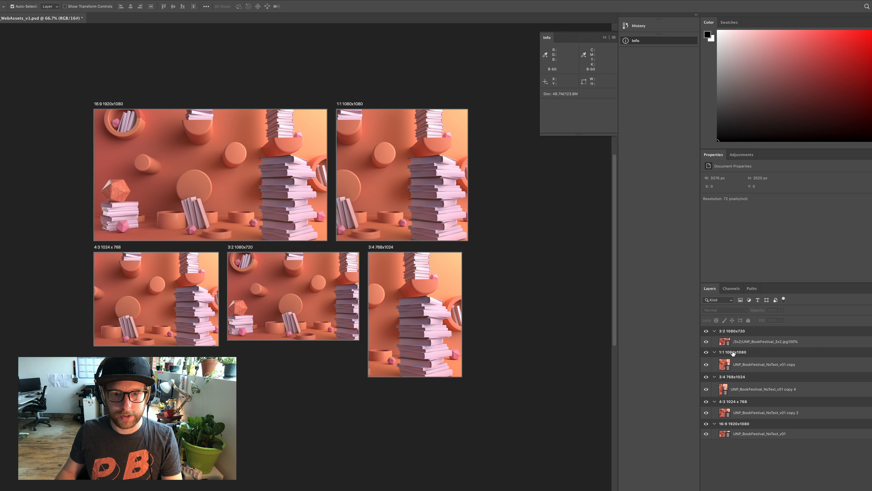
key("super+s")
Switch to Finder and check the PB_WebAssets_v1-assets folder for a generated 3x2 subfolder
key("super+Tab")
key("super+Tab")
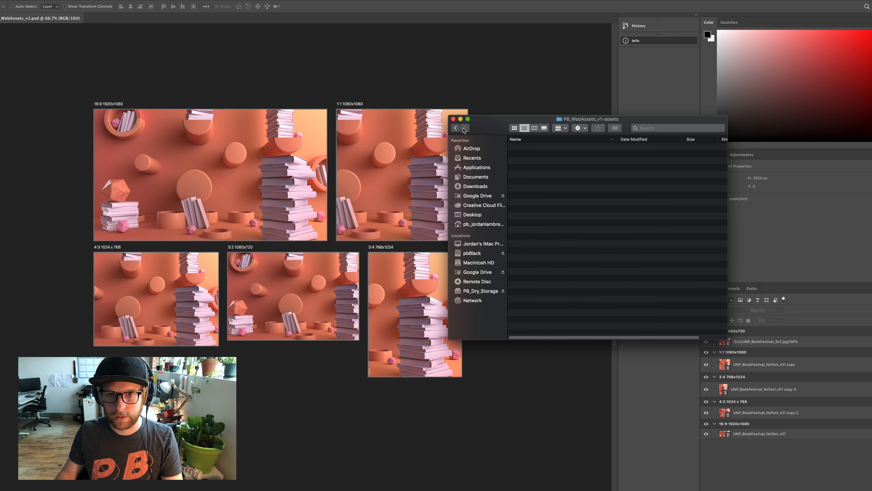
left_click(455, 127)
double_click(555, 148)
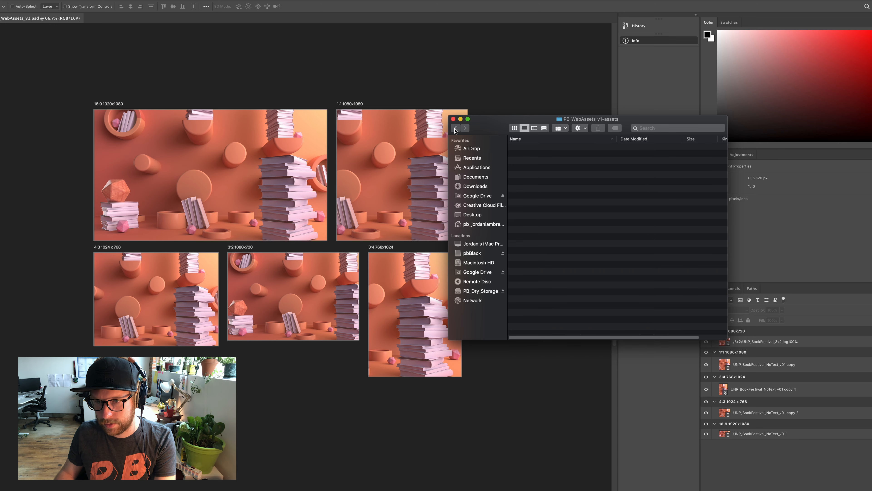
Return to Photoshop and remove the leading slash from the 3:2 layer's name, leaving 3x2/UNP_BookFestival_3x2.jpg100%
left_click(751, 343)
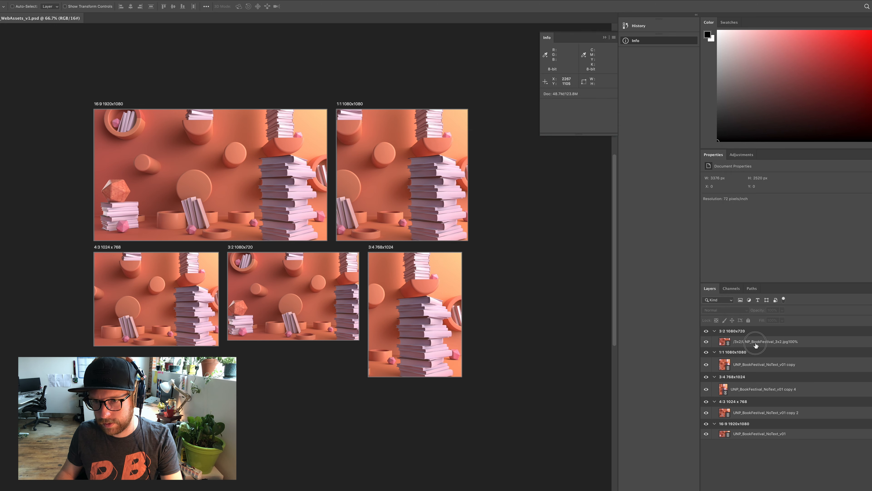
double_click(741, 344)
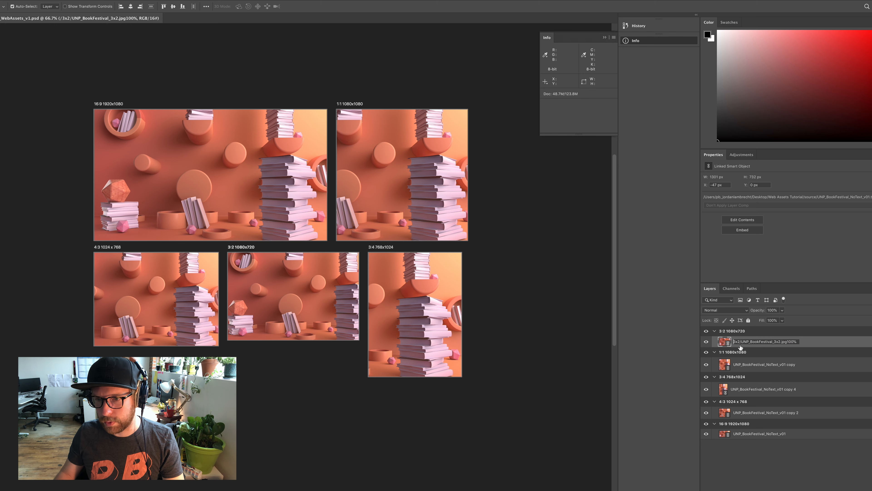
key("Return")
Switch to Finder and open the generated 3x2 folder to check the UNP_BookFestival_3x2.jpg file
key("super+Tab")
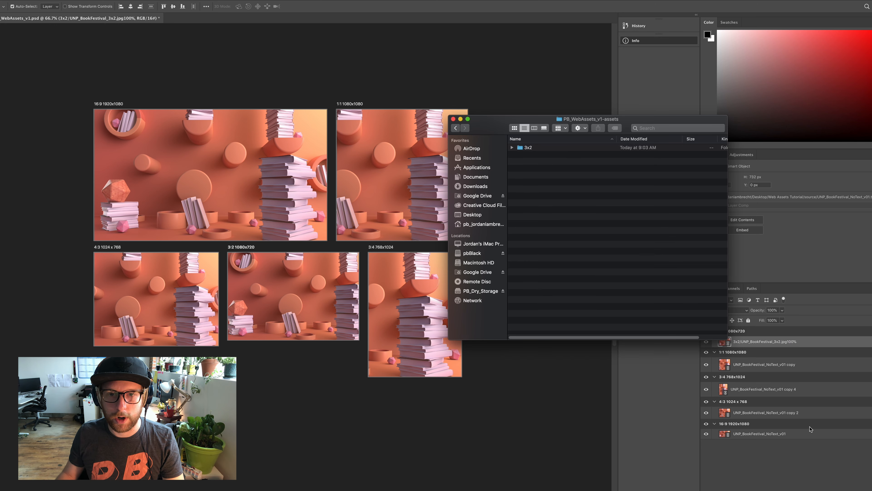
left_click(810, 448)
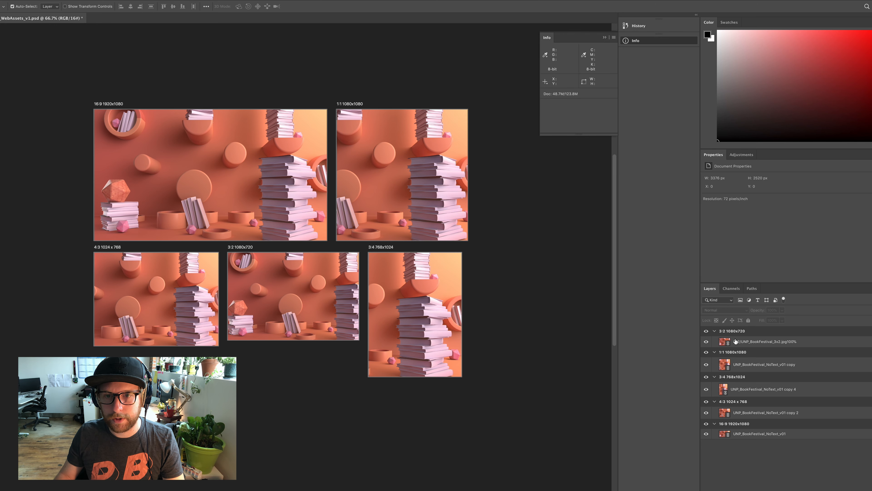
key("super+Tab")
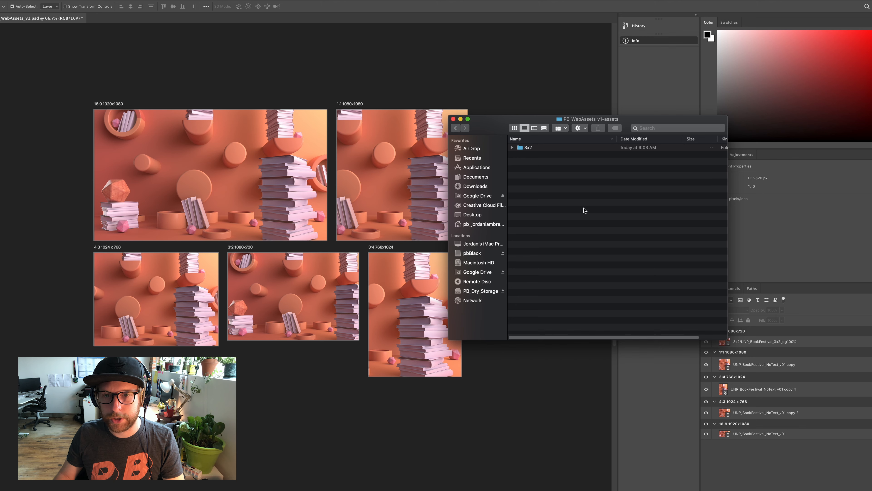
double_click(525, 149)
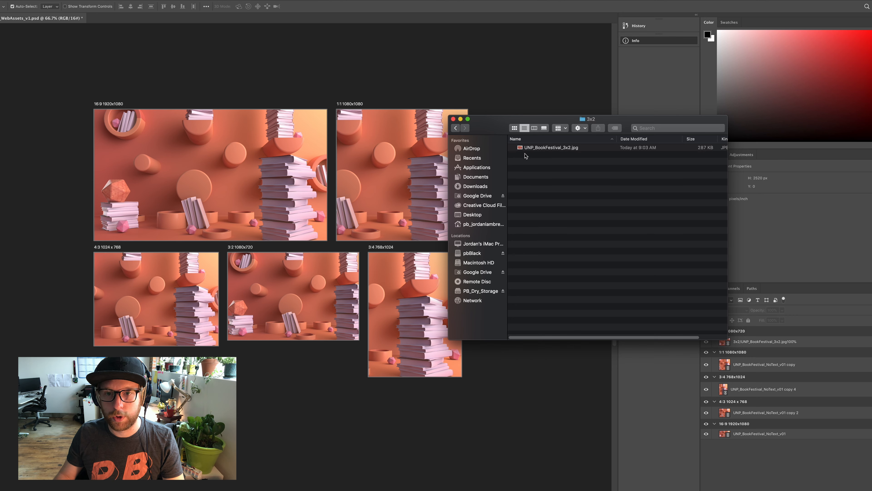
left_click(560, 151)
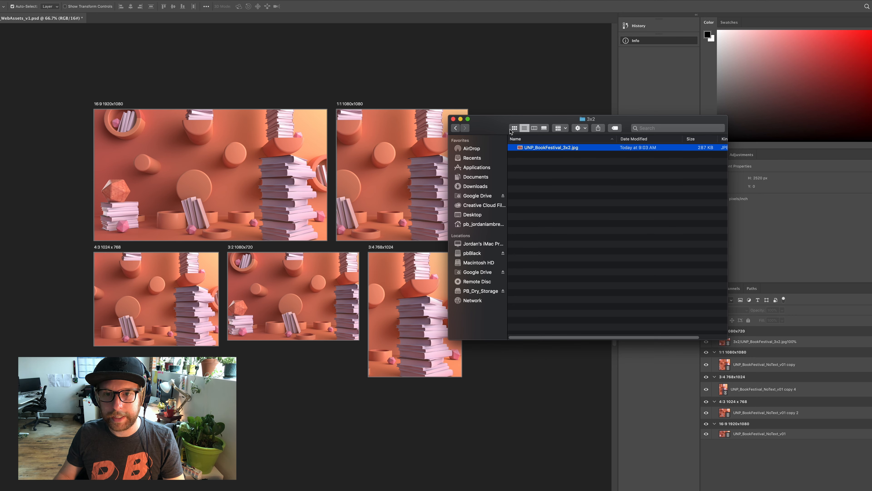
Go back to the Web Assets Tutorial folder and expand PB_WebAssets_v1-assets and its 3x2 subfolder to view the structure
left_click(455, 128)
left_click(456, 128)
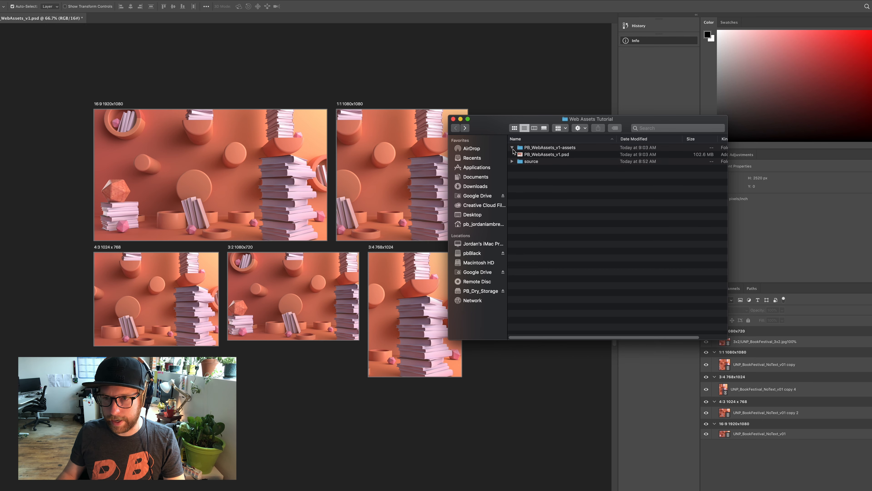
left_click(512, 147)
left_click(520, 154)
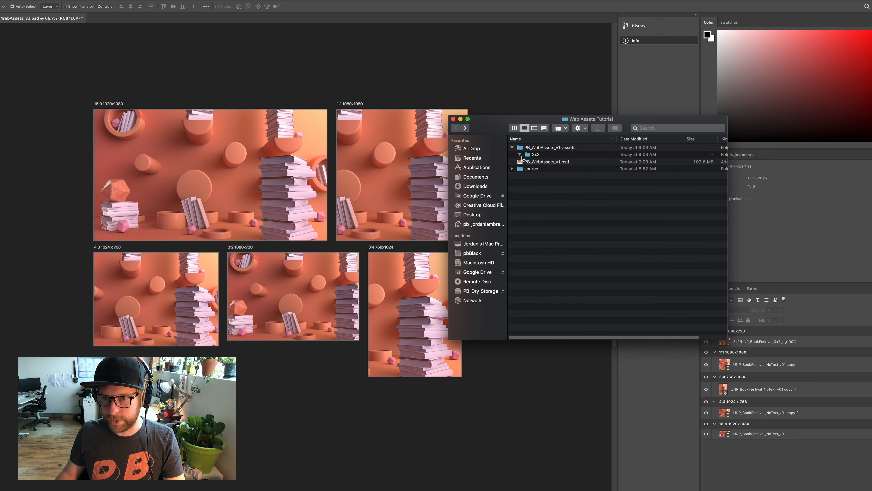
Return to Photoshop and examine the 3x2/ prefix and the _3x2.jpg100% ending in the 3:2 layer's name
left_click(764, 469)
double_click(739, 342)
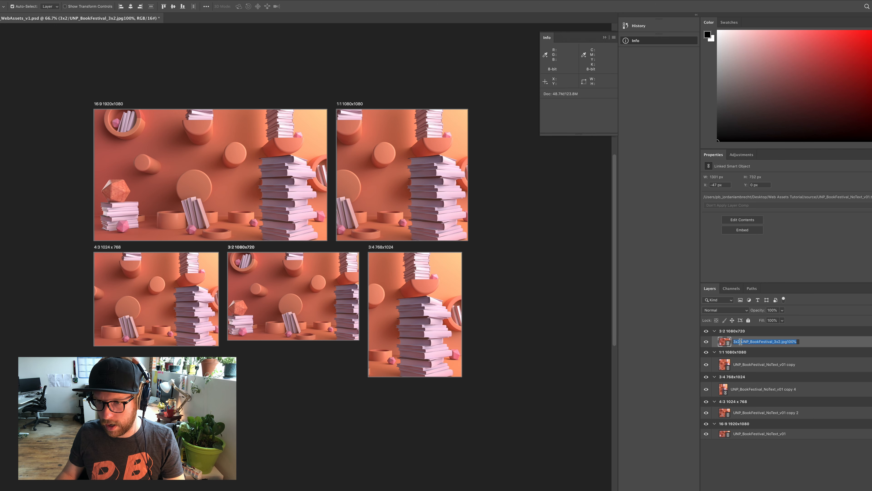
left_click(740, 341)
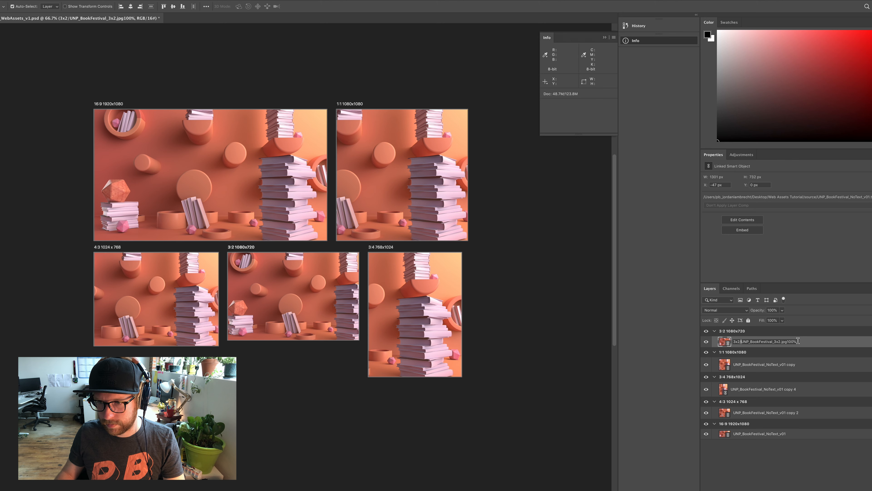
left_click_drag(797, 341, 773, 341)
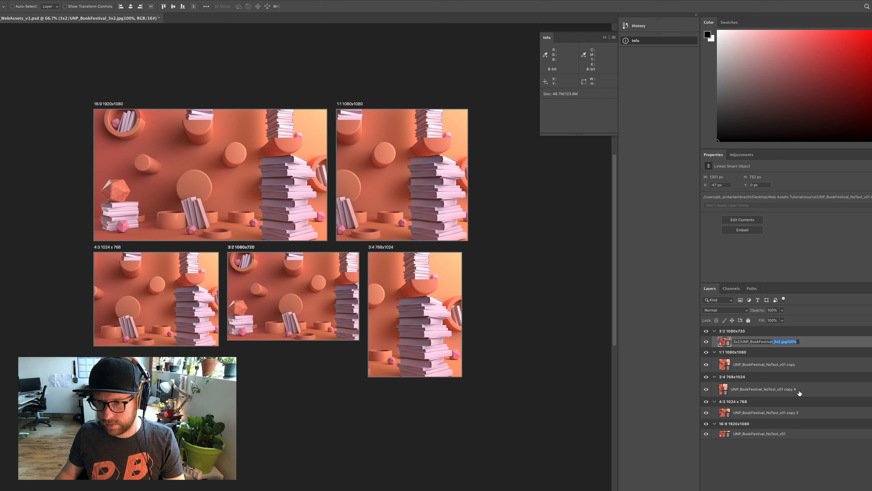
Replace the NoText_v01 copy ending of the 1:1 artboard's image layer name so it reads UNP_BookFestival_1x1.jpg100%
double_click(784, 367)
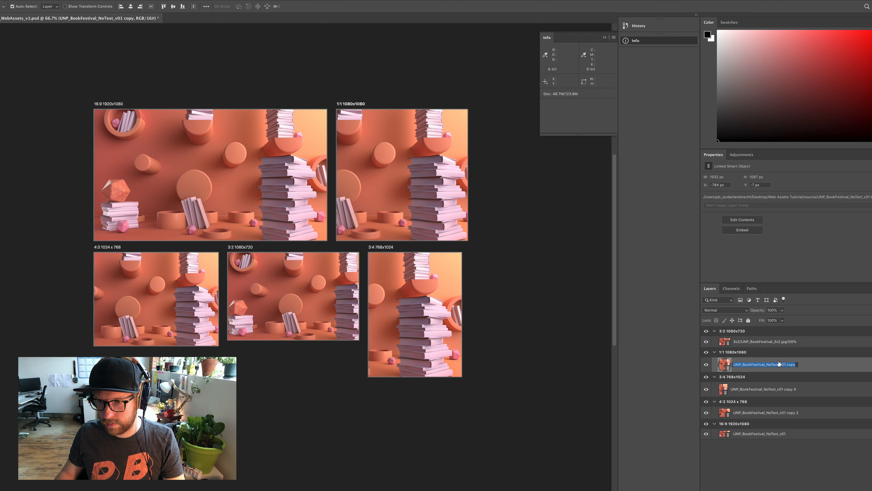
left_click(765, 364)
left_click_drag(765, 365, 814, 364)
left_click(797, 366)
left_click(768, 364)
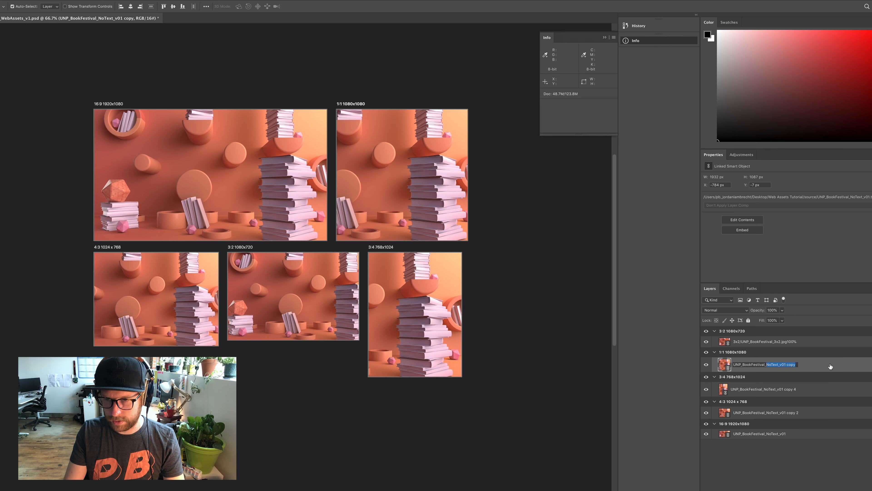
key("BackSpace")
type("1")
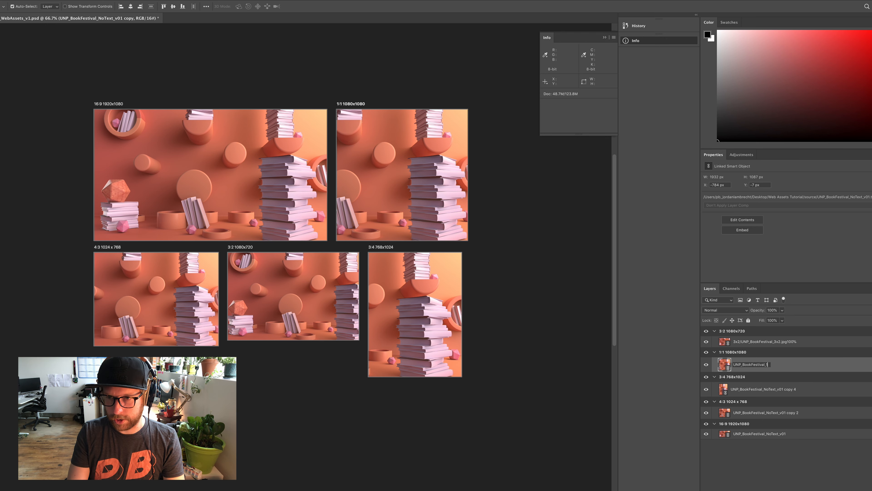
type("x1")
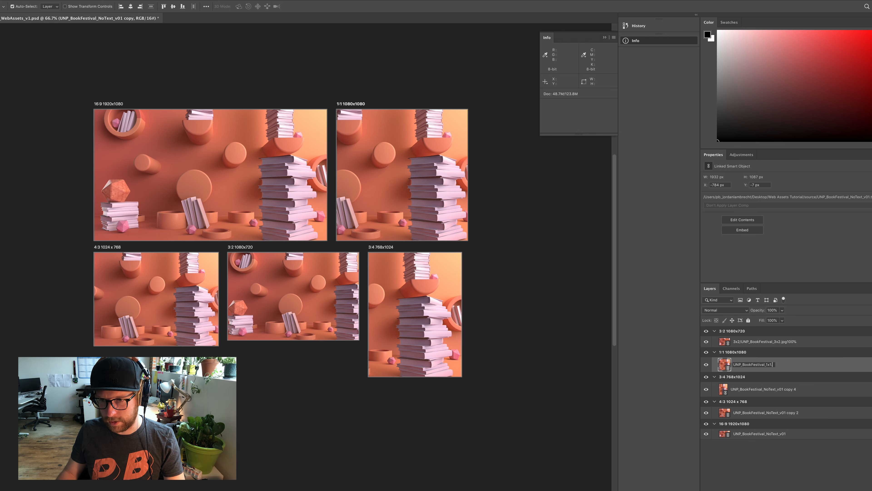
type(".jpg100%")
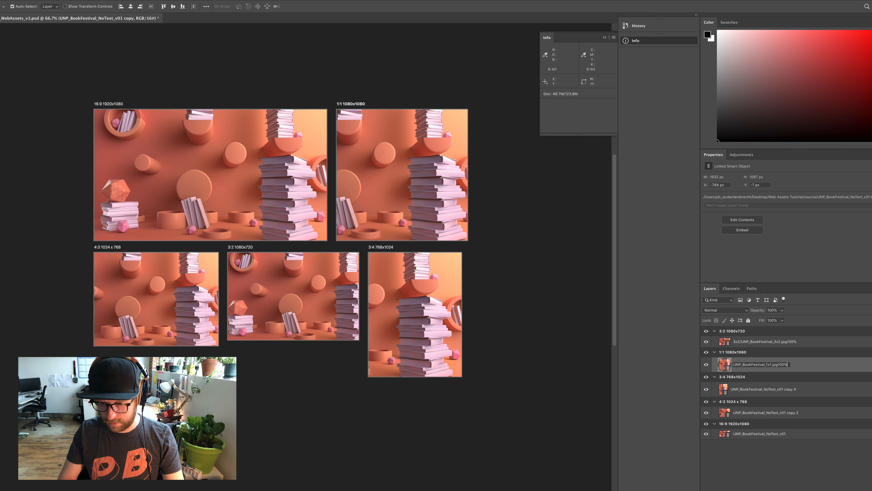
Add the folder prefix 1x1/ to the 1:1 layer's name, making it 1x1/UNP_BookFestival_1x1.jpg100%
left_click_drag(734, 365, 790, 364)
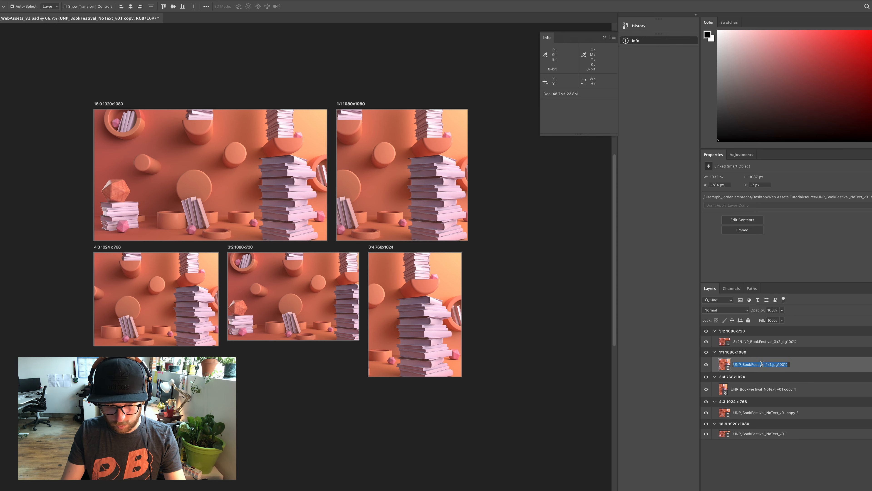
key("Left")
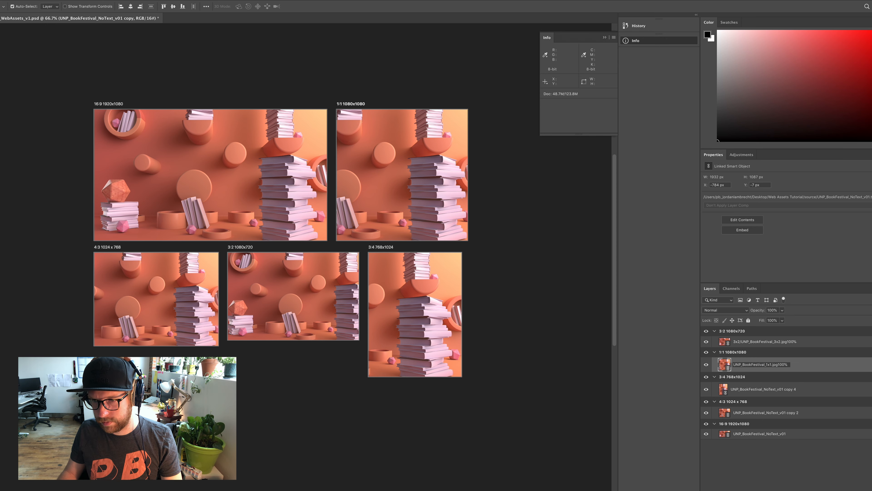
type("1x1/")
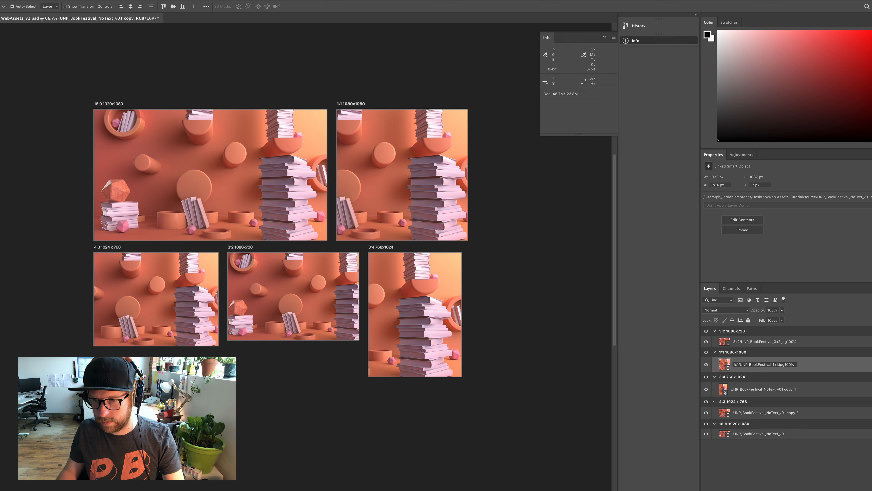
key("Return")
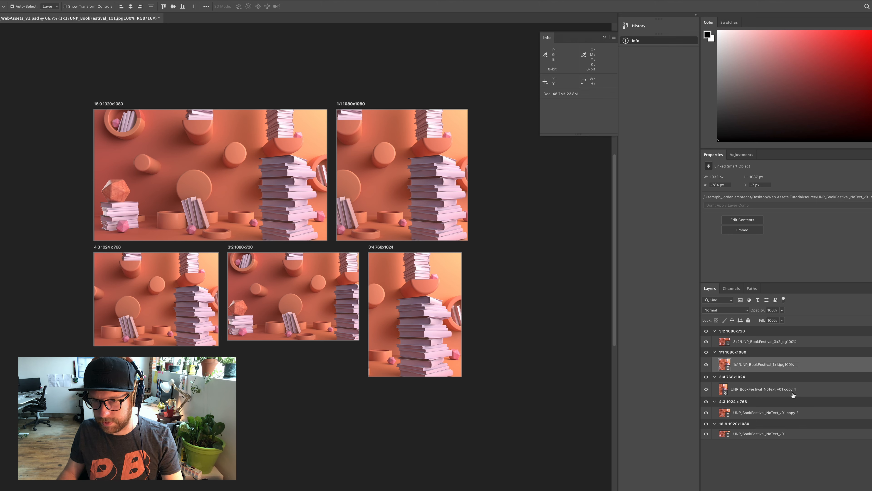
Rename the 3:4 artboard's image layer as 3x4/UNP_BookFestival_3x4.jpg100%, replacing the NoText_v01 copy ending
double_click(768, 395)
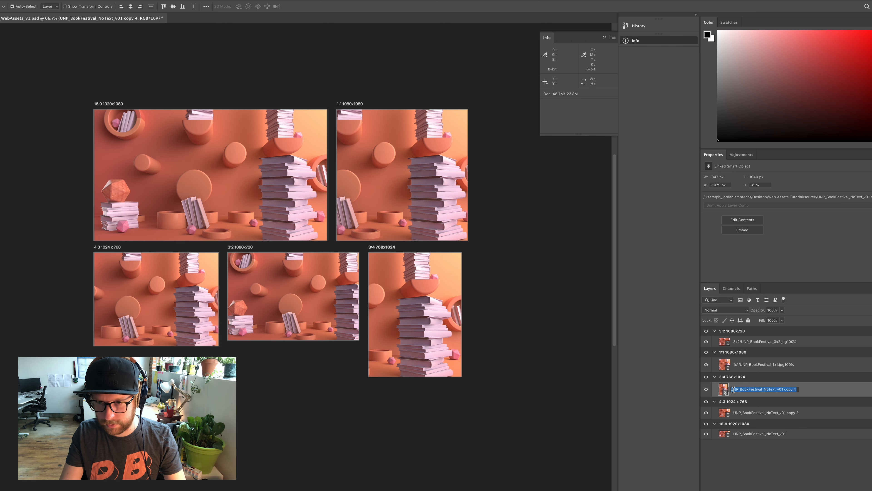
key("Left")
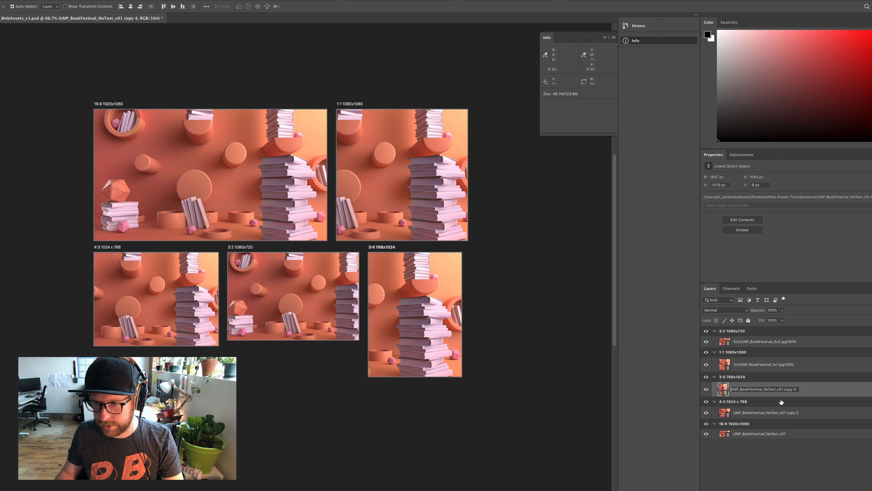
type("3x4")
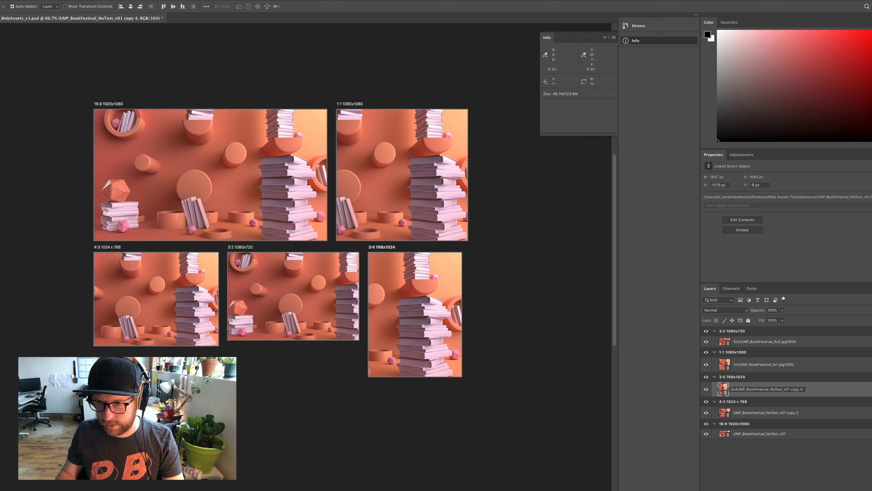
type("/")
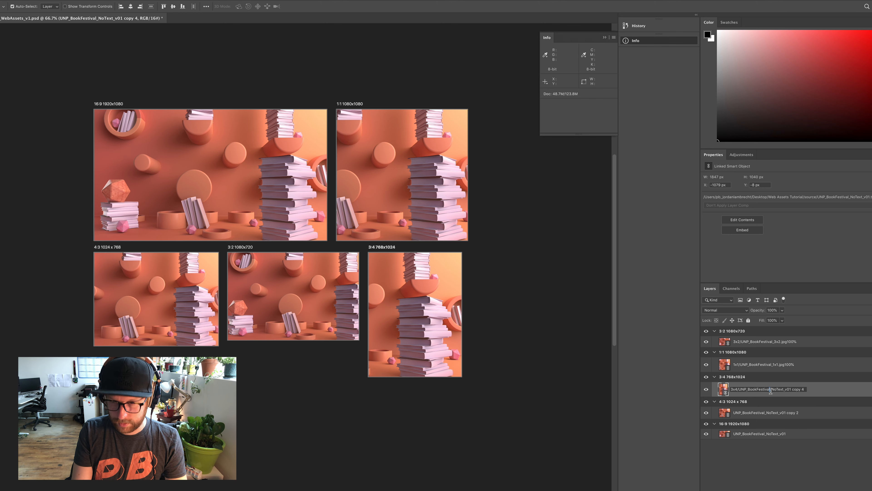
left_click_drag(771, 391, 835, 390)
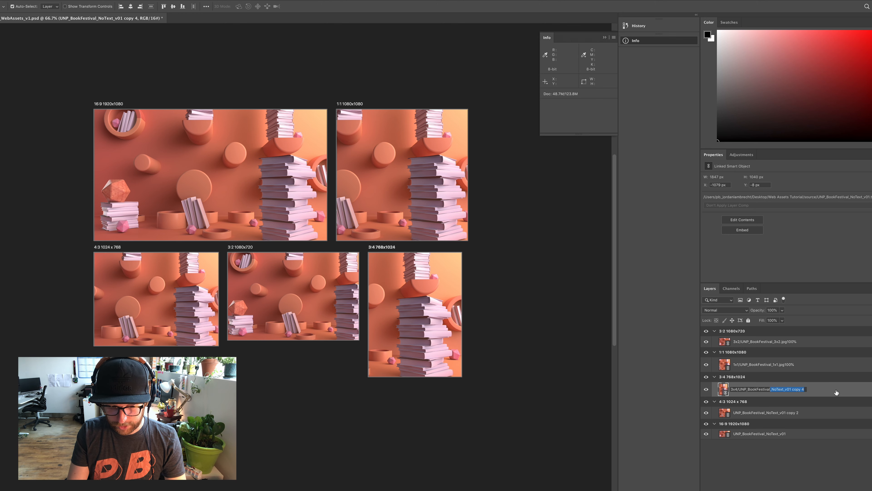
type("_")
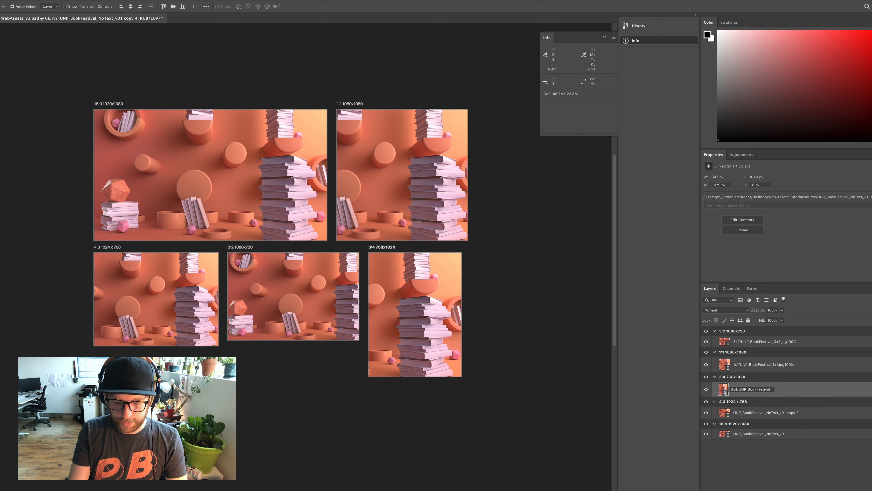
type("3x4")
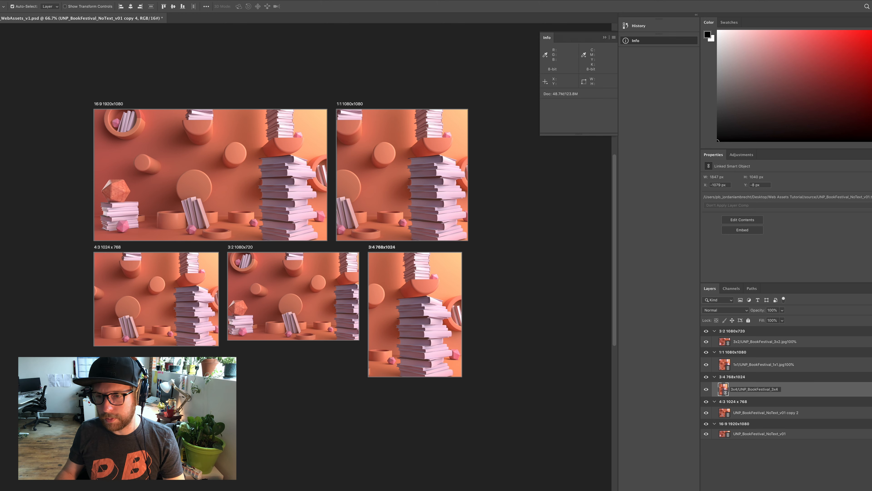
type(".jpg100%")
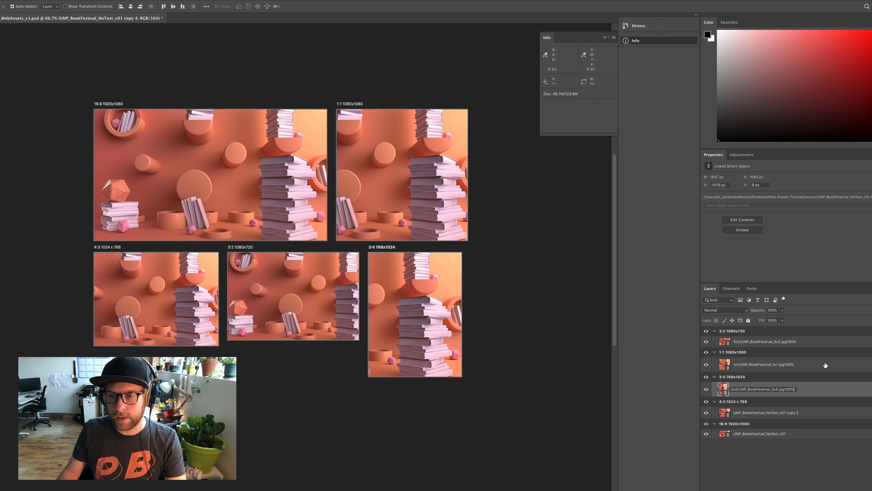
key("Return")
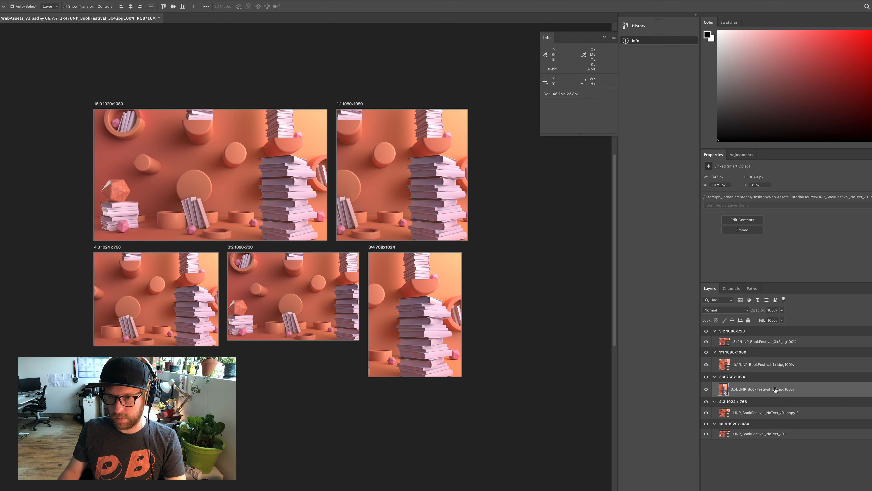
left_click(777, 365)
left_click(779, 343)
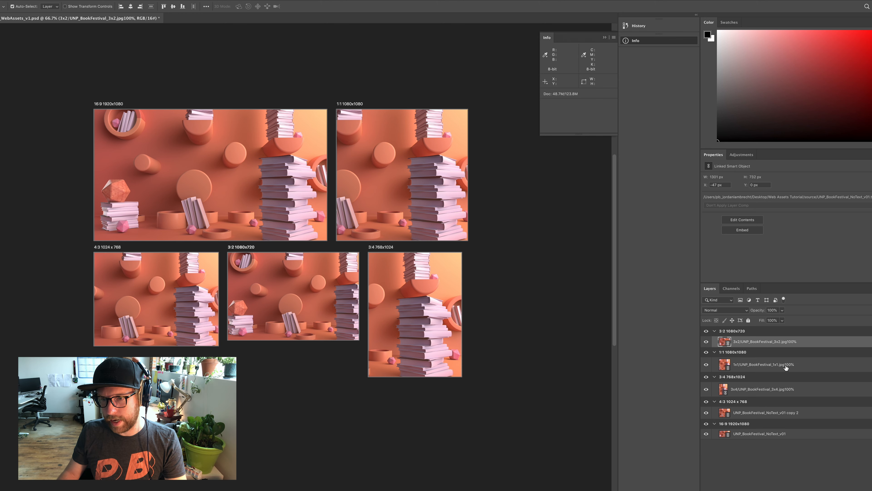
left_click(786, 365)
left_click(786, 392)
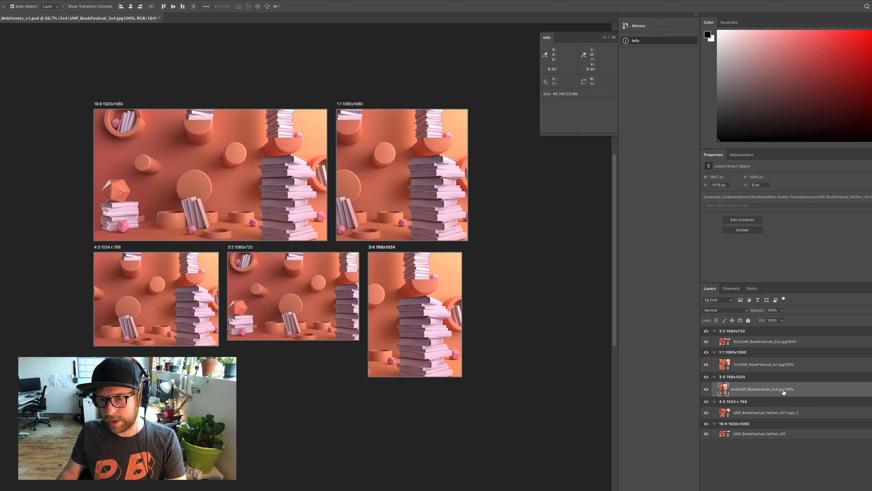
Rename the 4:3 artboard's image layer with the 4x3/ folder prefix and new ending so it reads 4x3/UNP_BookFestival_4x3.jpg
double_click(792, 414)
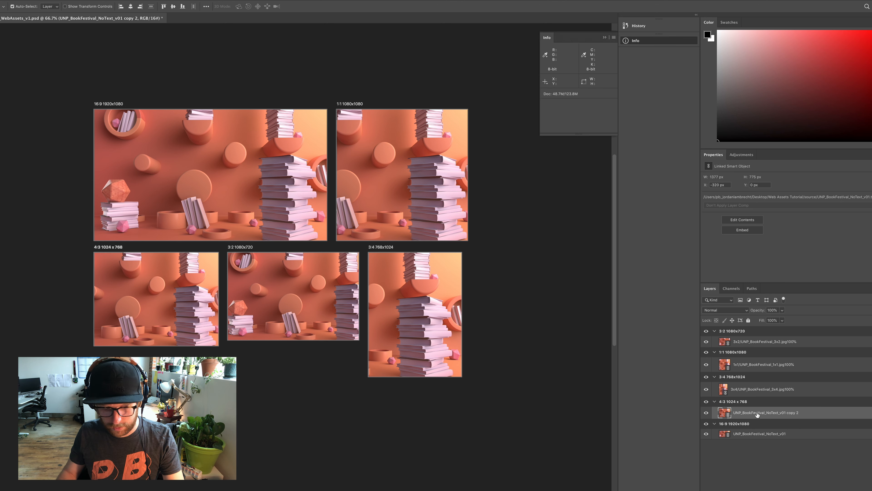
left_click(735, 413)
type("4x3")
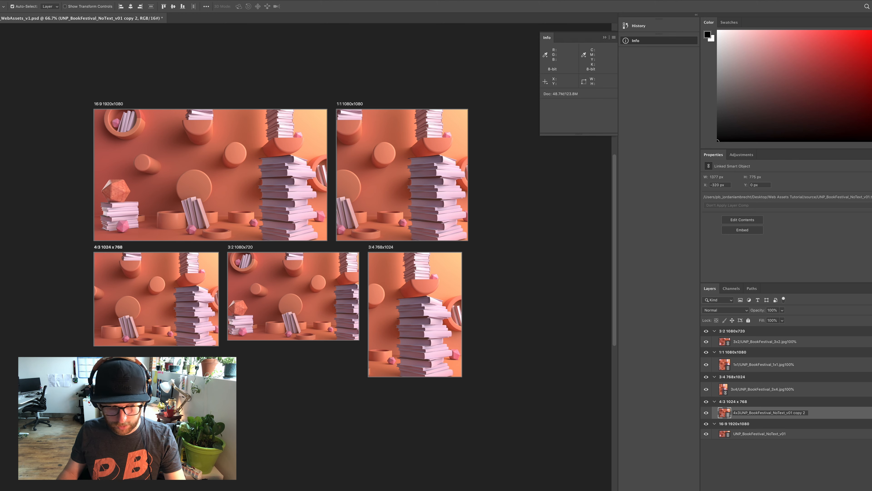
type("/")
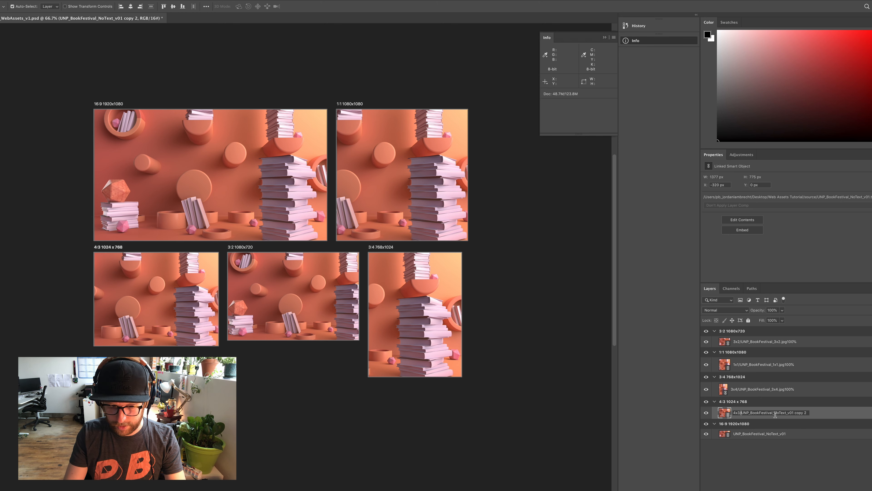
left_click_drag(774, 414, 819, 415)
type("4x")
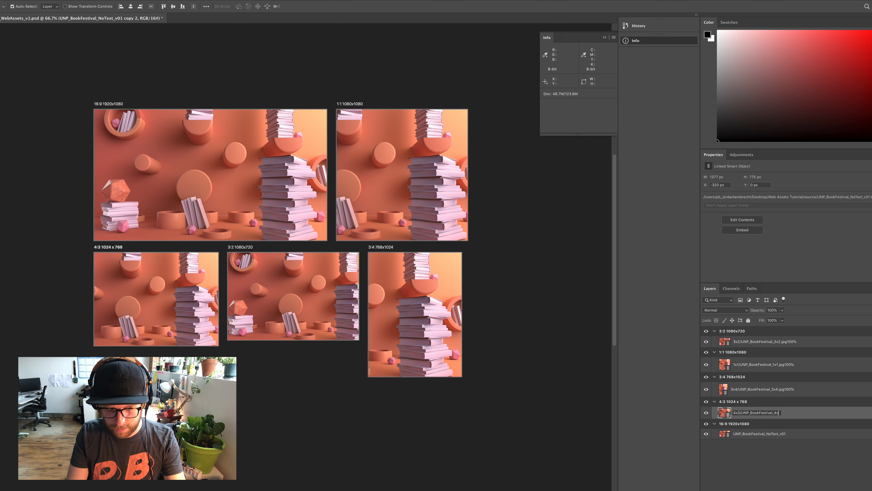
type("3.jpg")
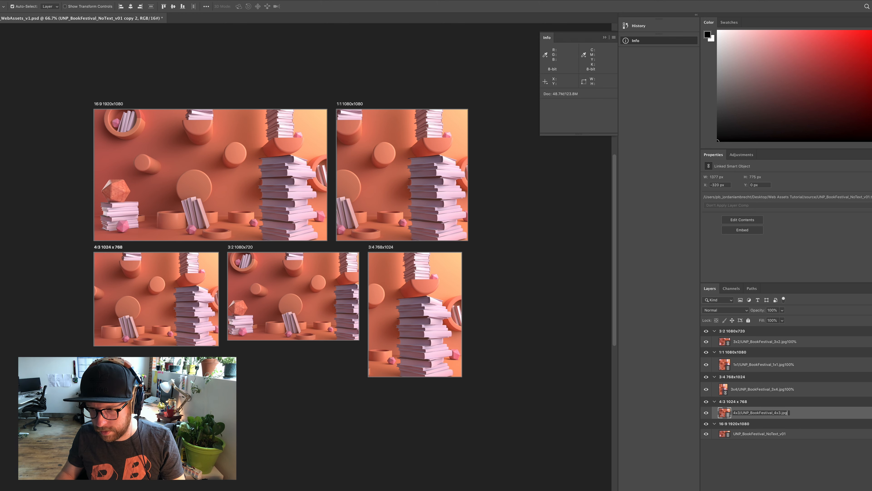